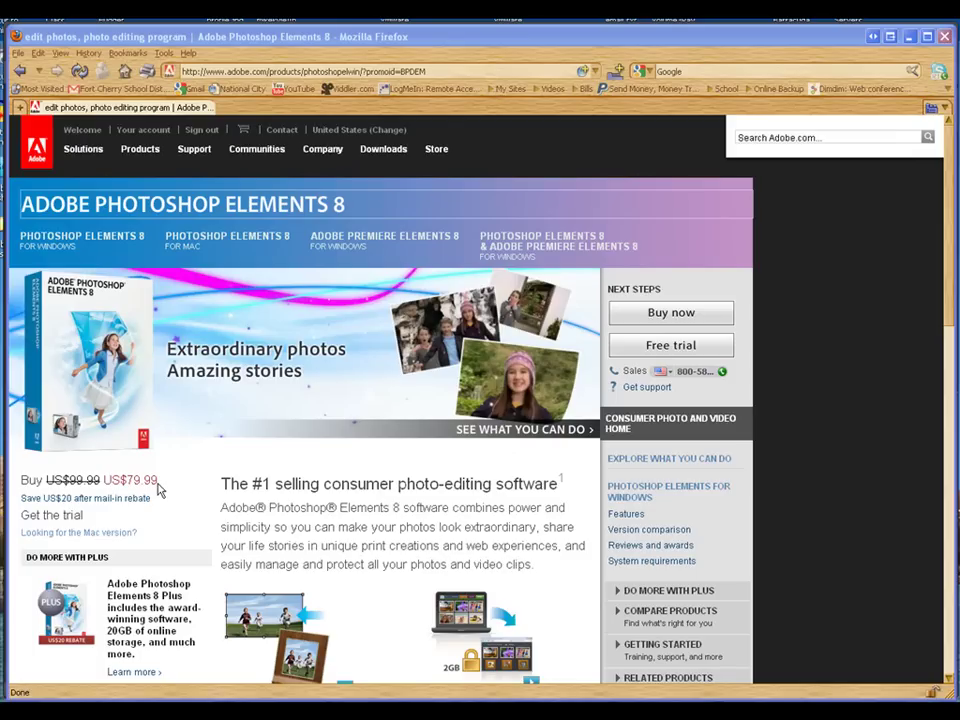
drag(158, 481, 97, 490)
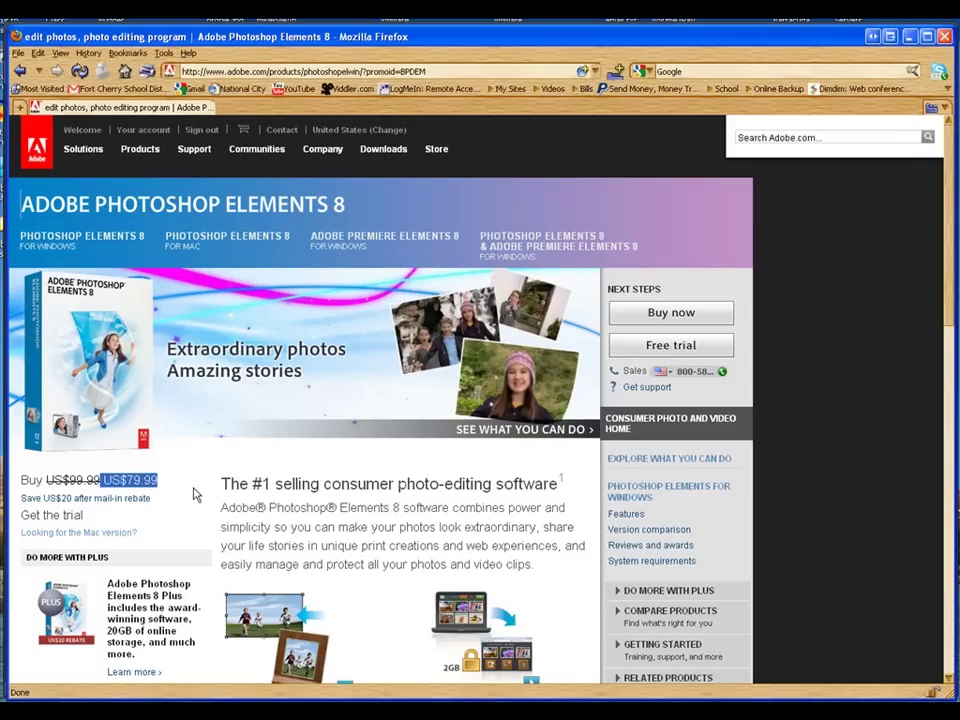
click(181, 491)
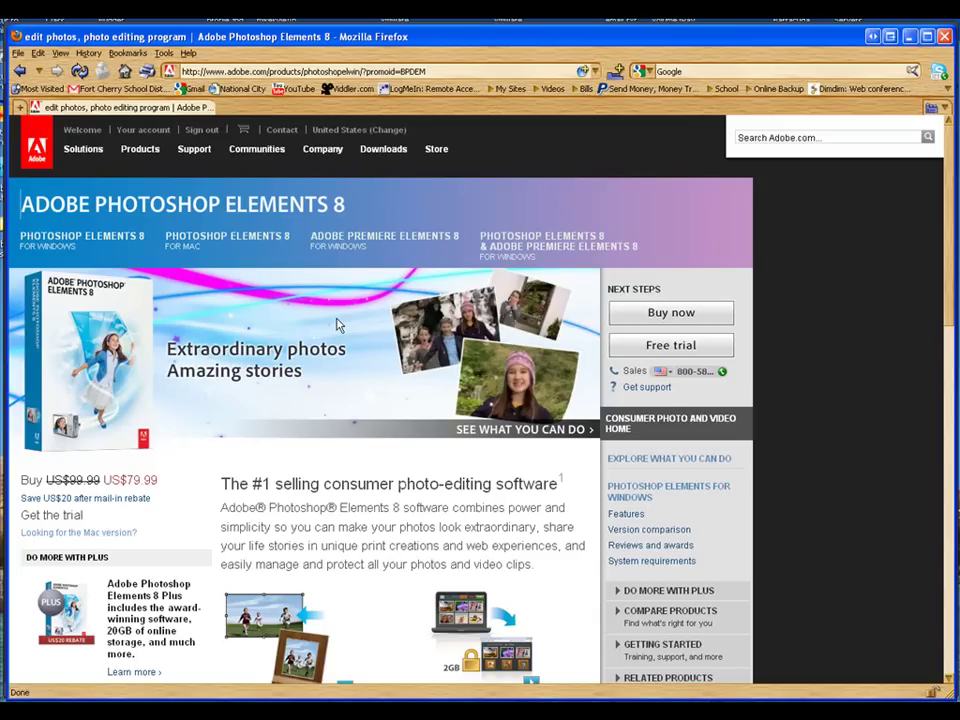
click(86, 532)
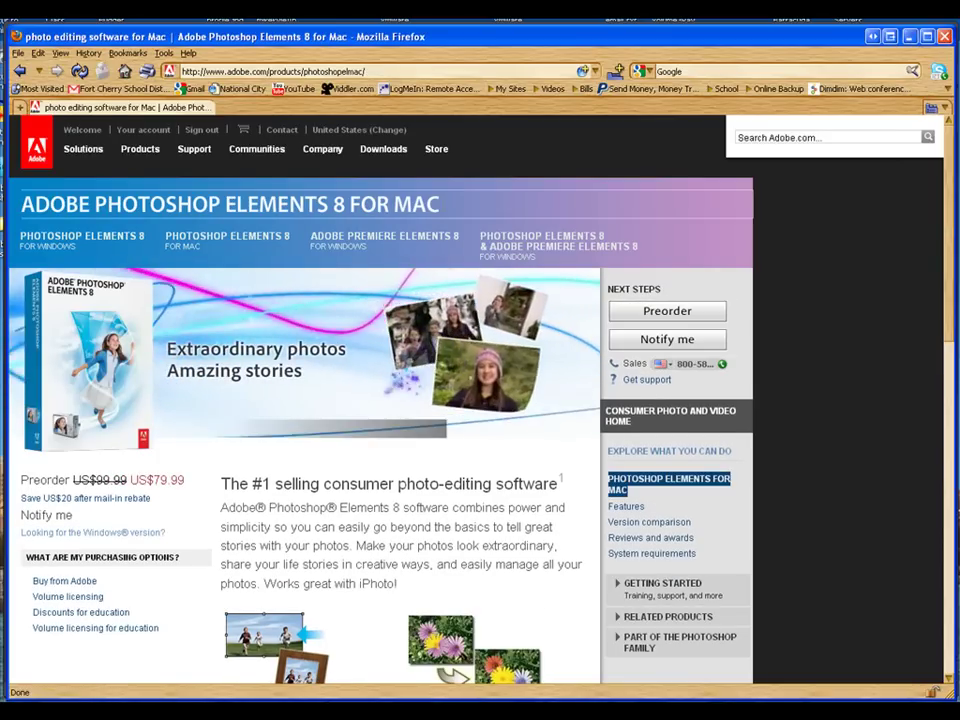
drag(440, 205, 20, 205)
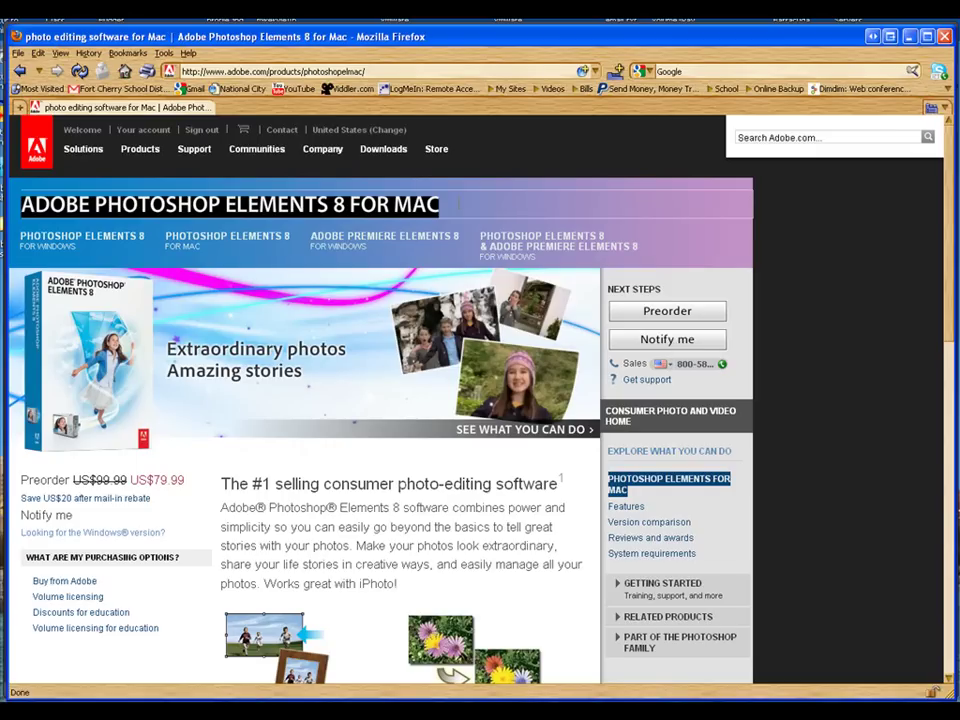
click(459, 205)
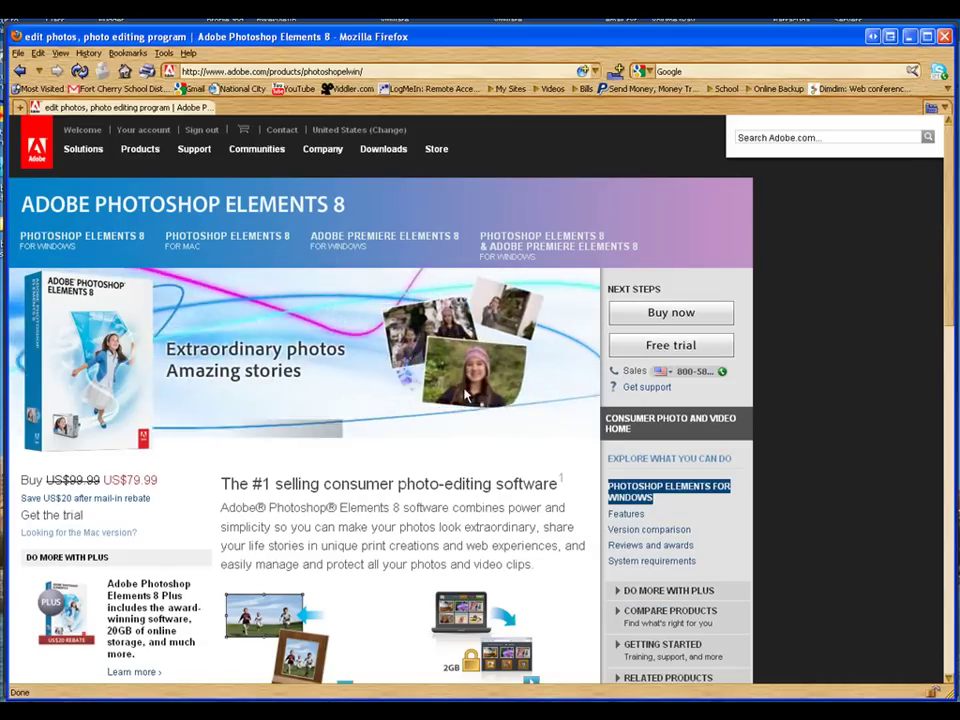
Step: Start the Photoshop Elements 8 free trial download and focus the empty Adobe ID sign-in field
click(668, 346)
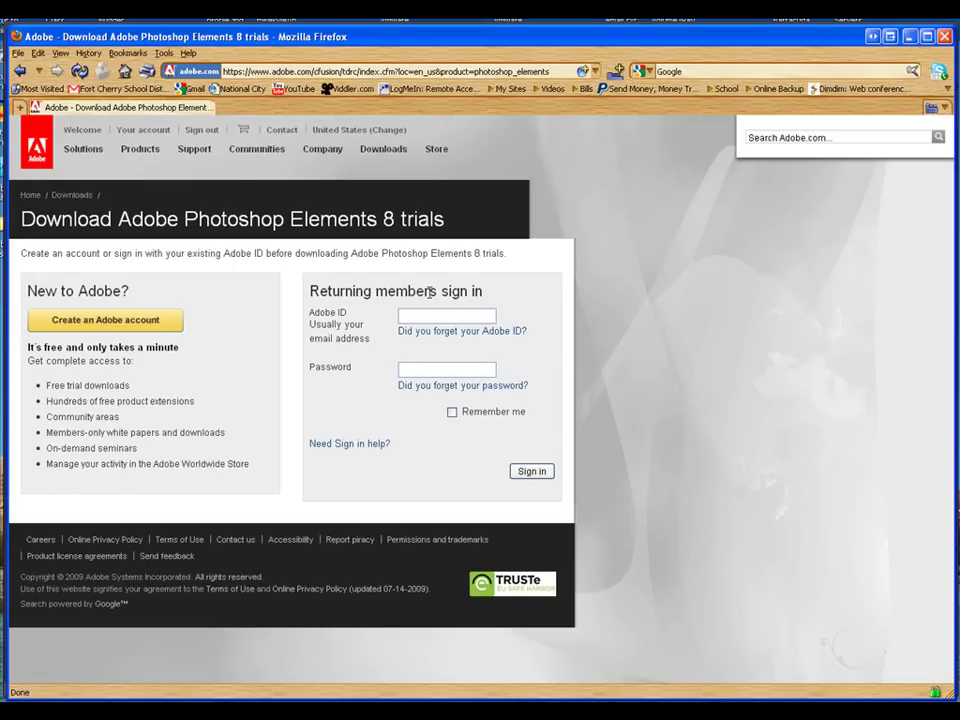
double_click(435, 316)
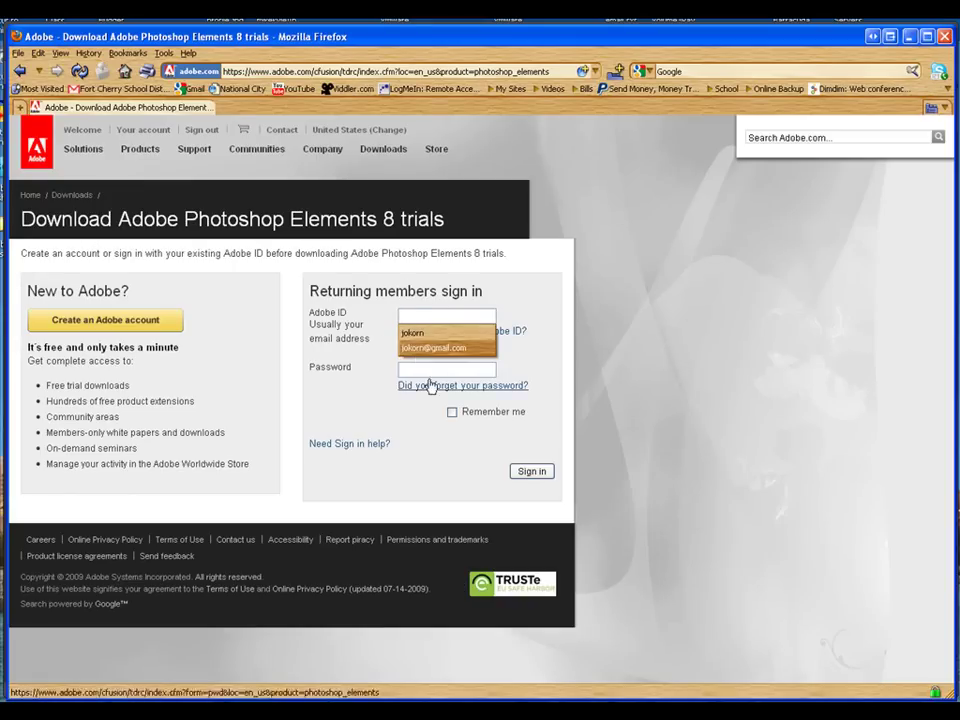
click(583, 354)
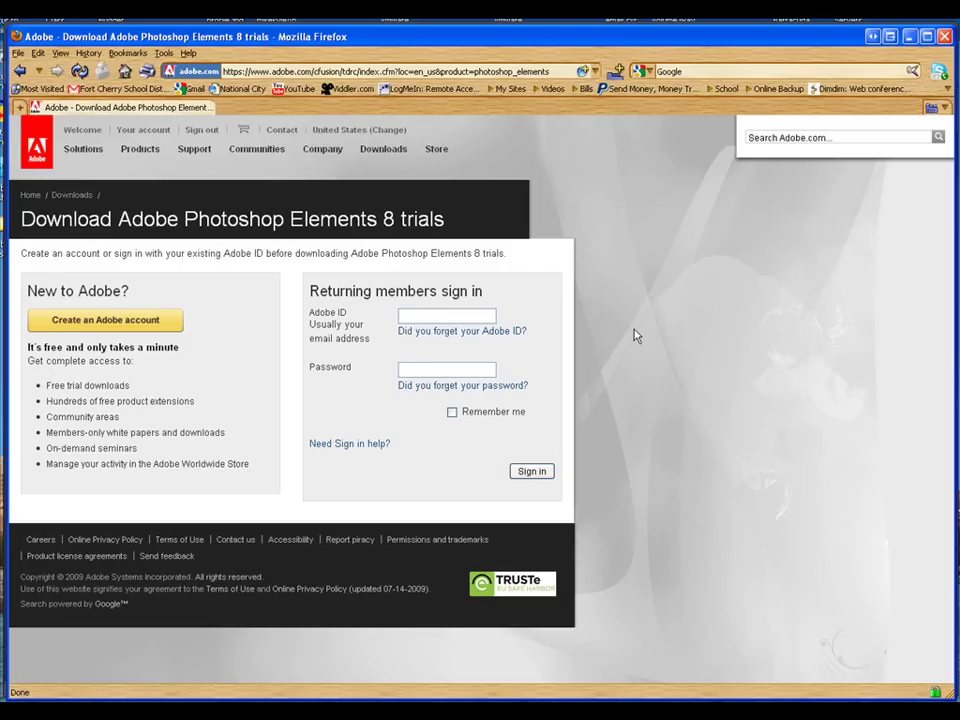
key(super)
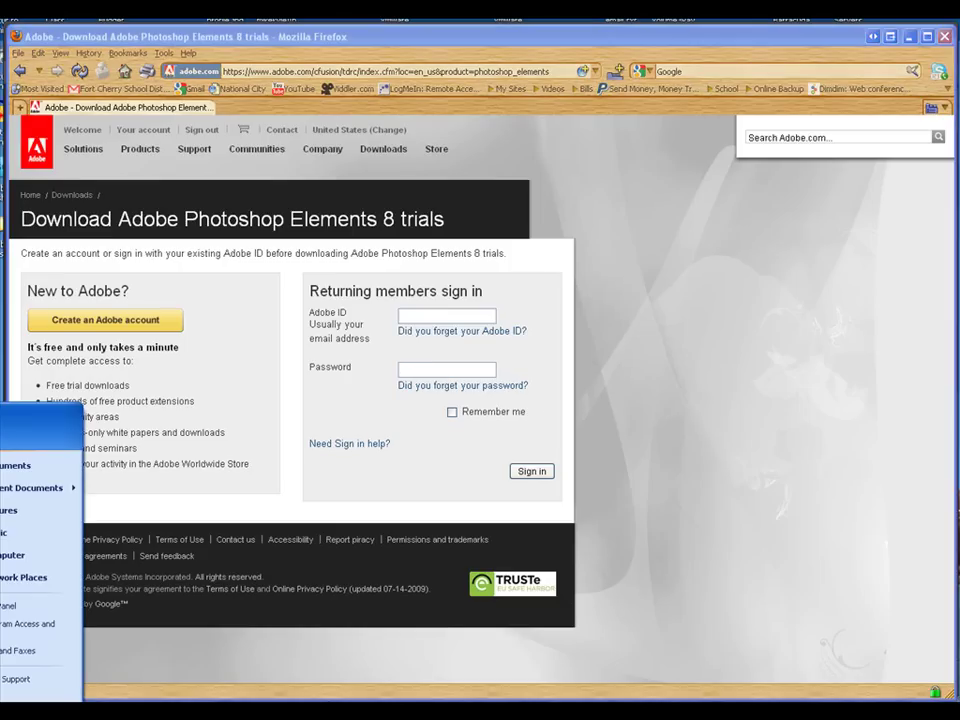
click(20, 555)
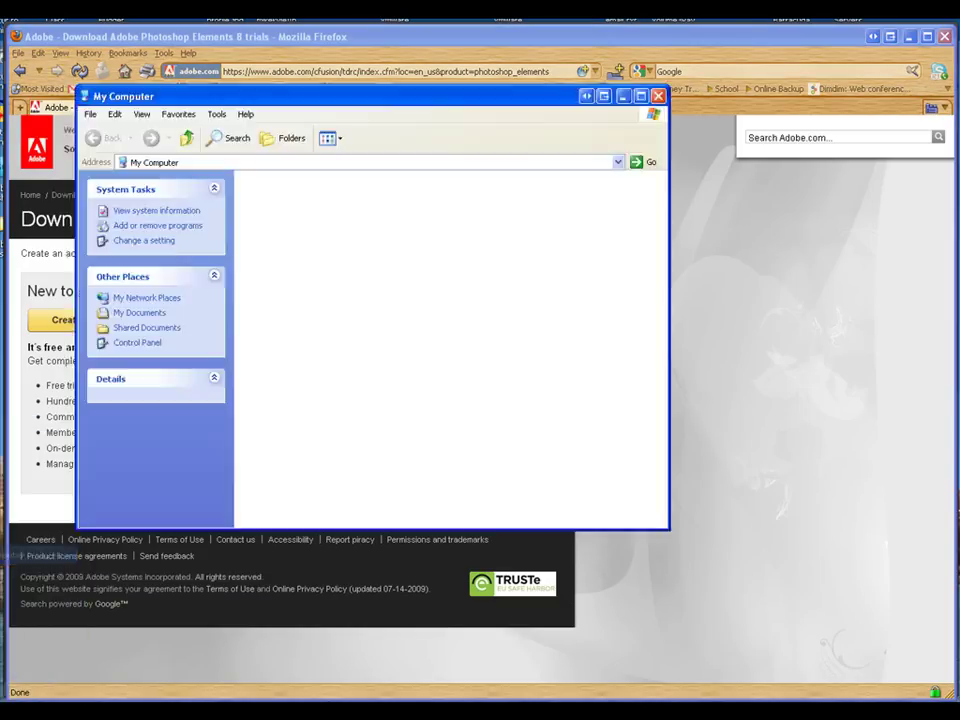
drag(313, 103, 332, 107)
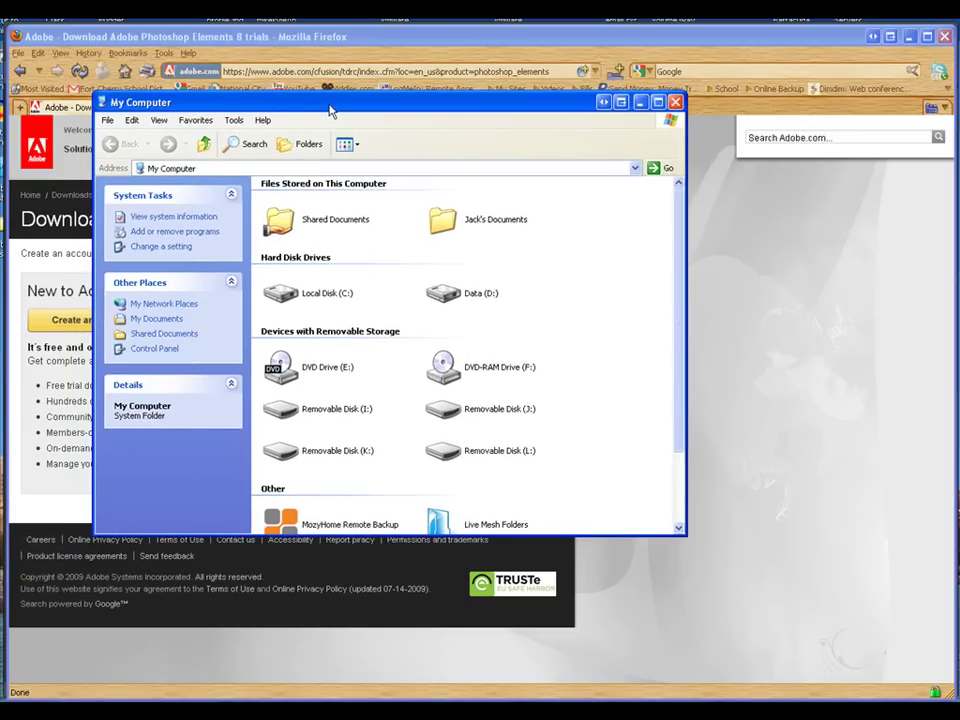
click(314, 296)
double_click(314, 296)
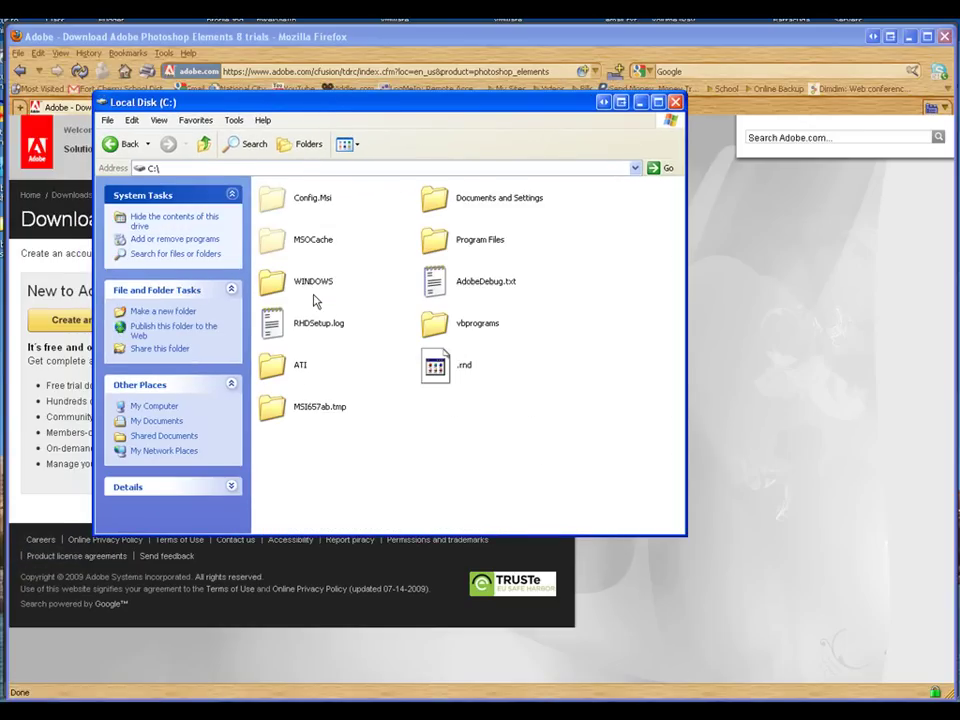
click(445, 244)
double_click(445, 244)
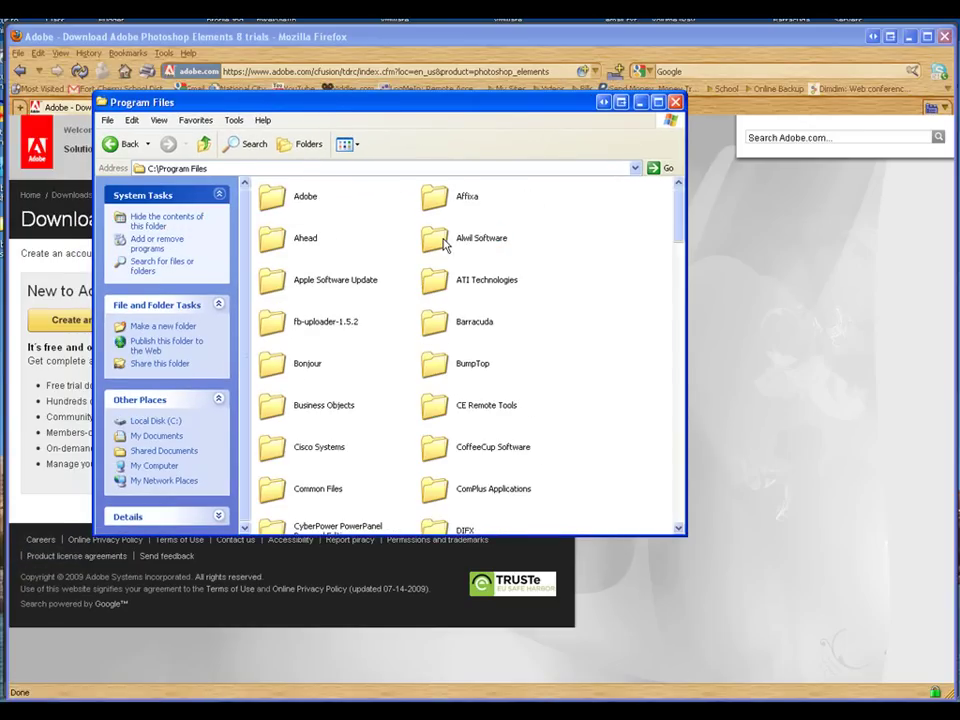
double_click(267, 204)
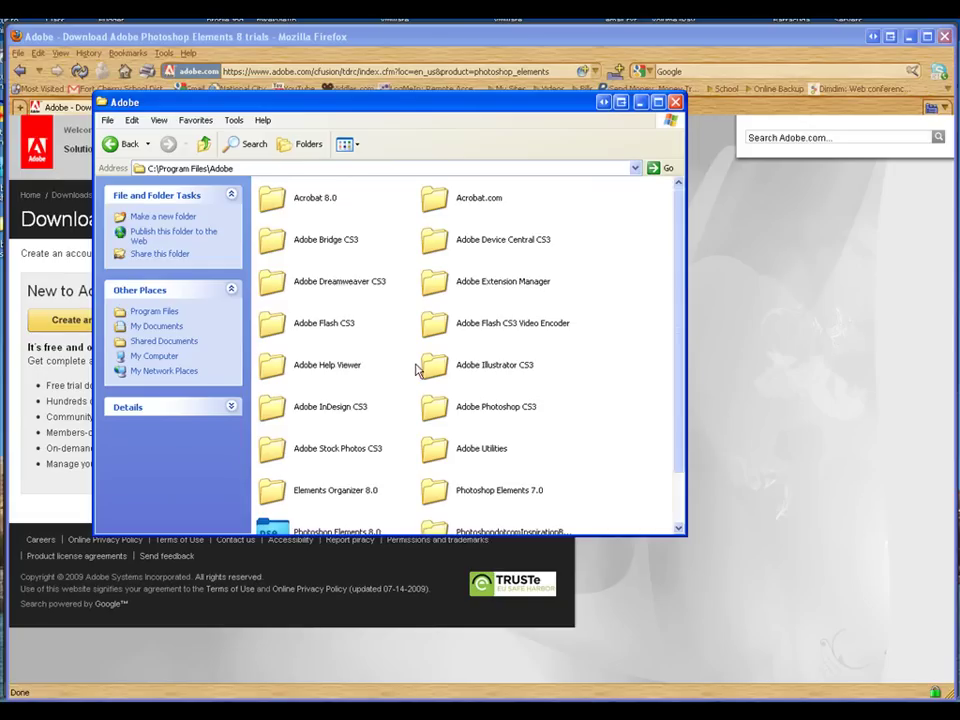
scroll(390, 382, down, 1)
click(458, 427)
click(458, 427)
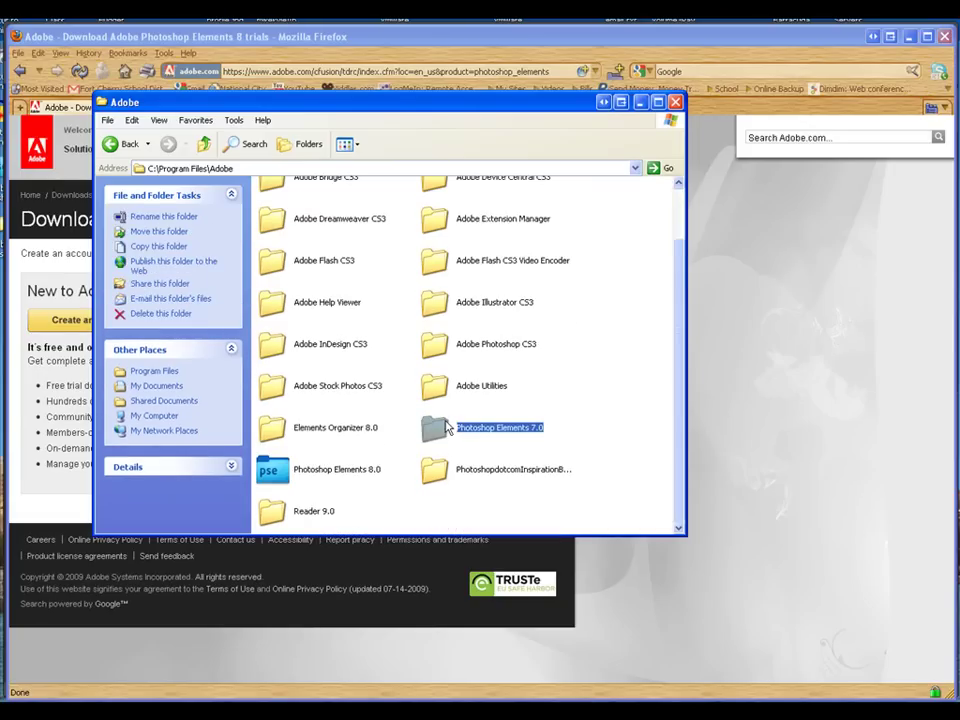
click(277, 468)
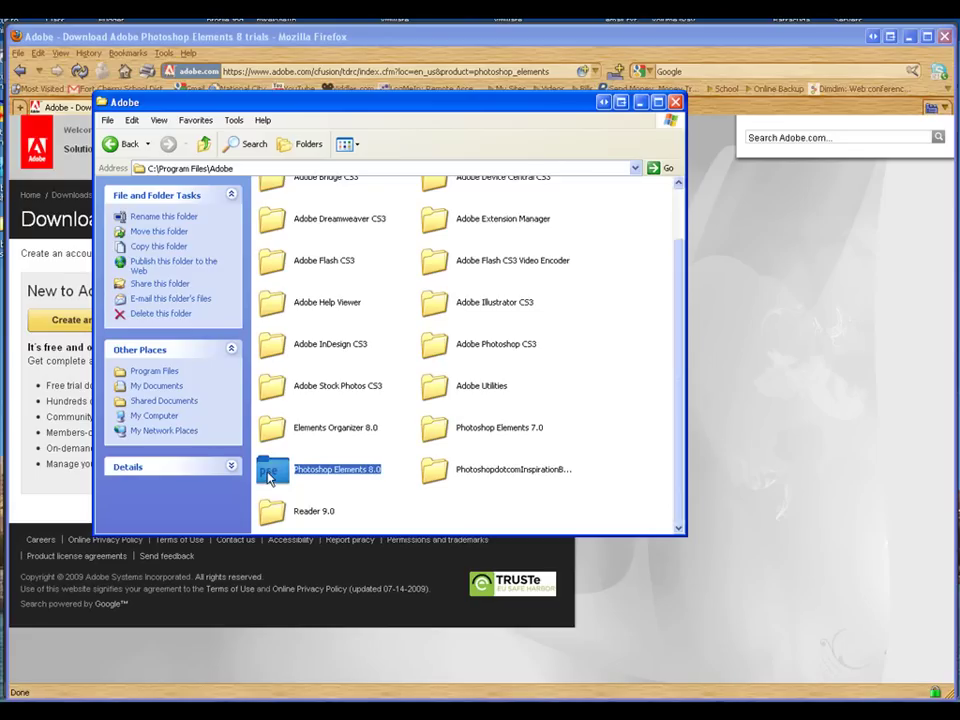
click(339, 471)
click(338, 434)
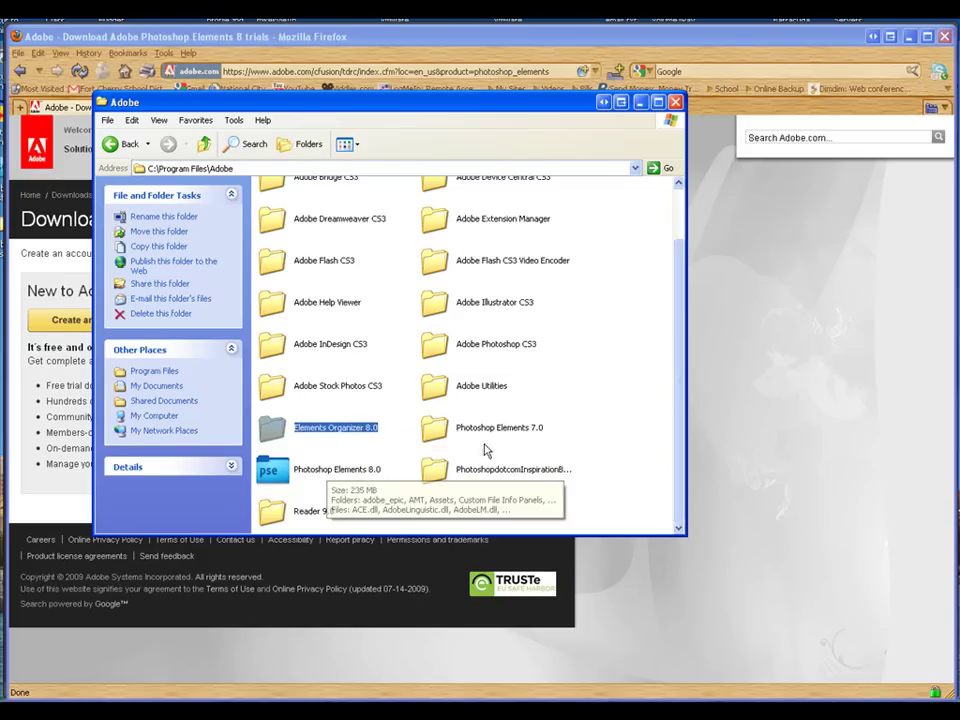
click(432, 430)
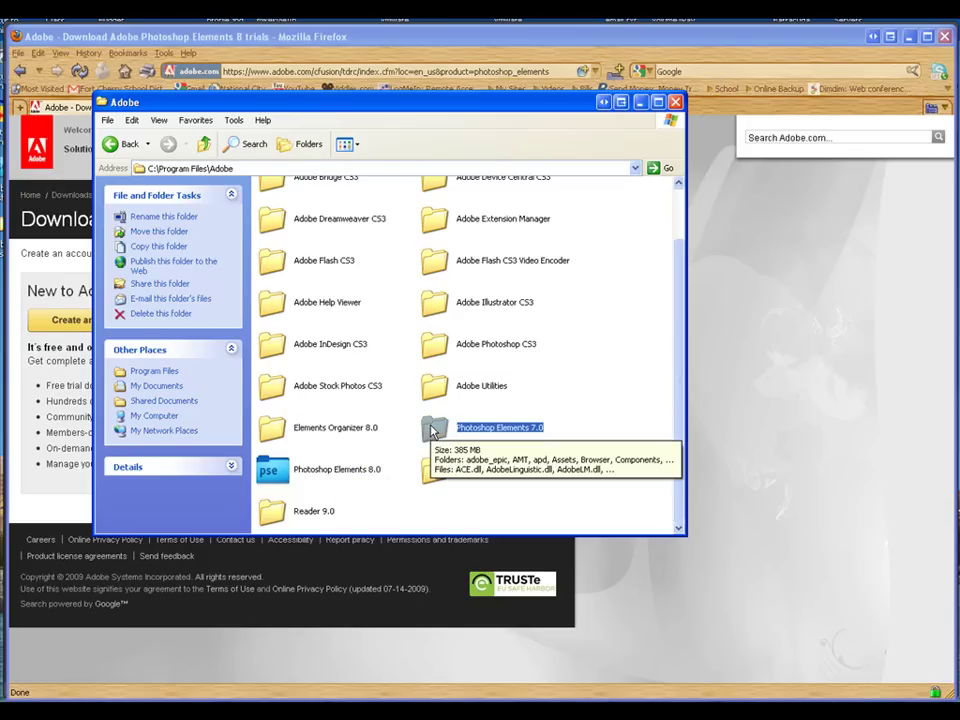
click(595, 411)
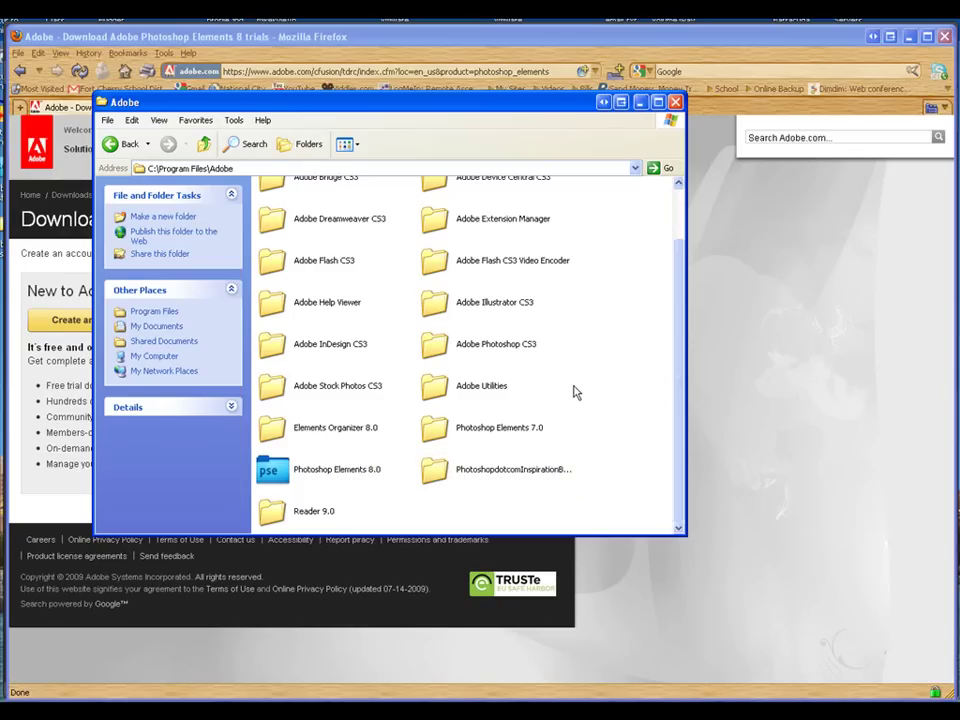
click(675, 103)
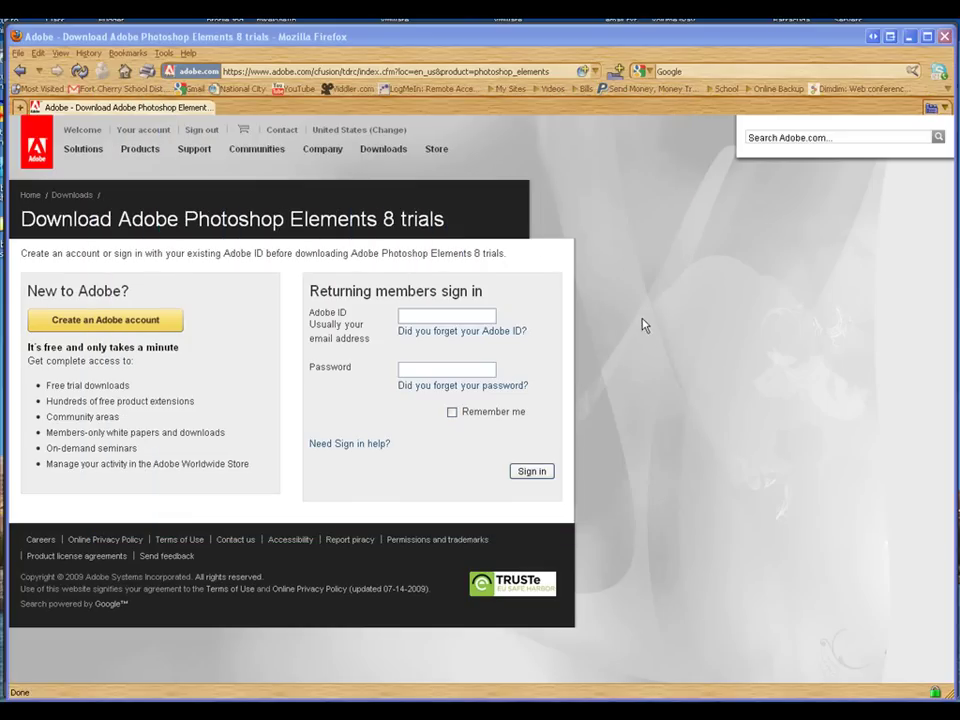
Step: Close Firefox and open the Organizer's Catalog Manager via File > Catalog, moving it up-left
click(944, 37)
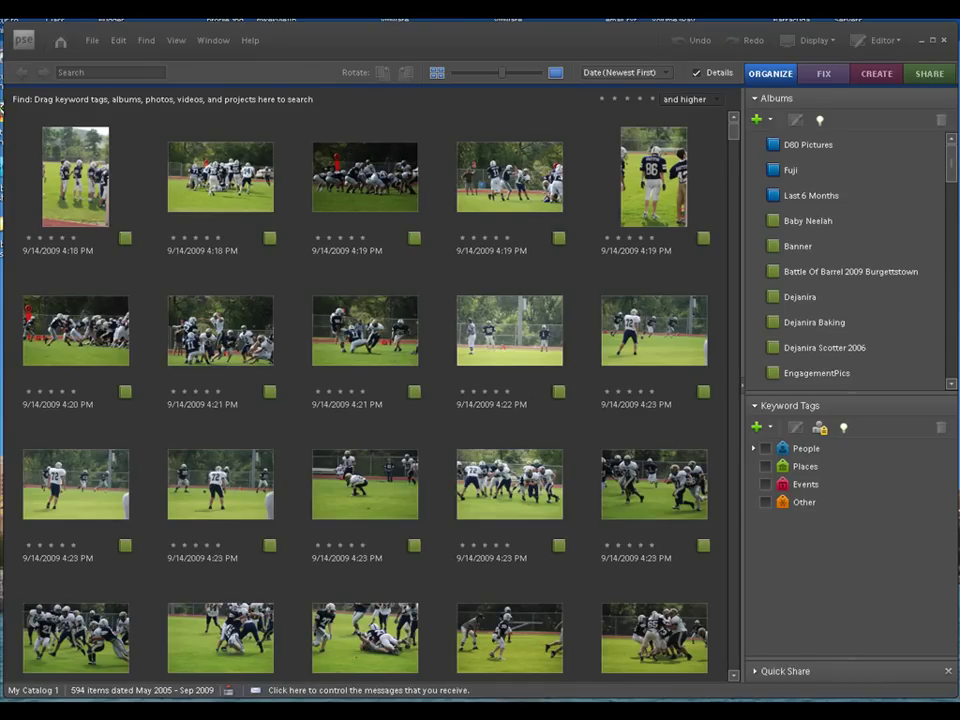
click(56, 73)
click(90, 41)
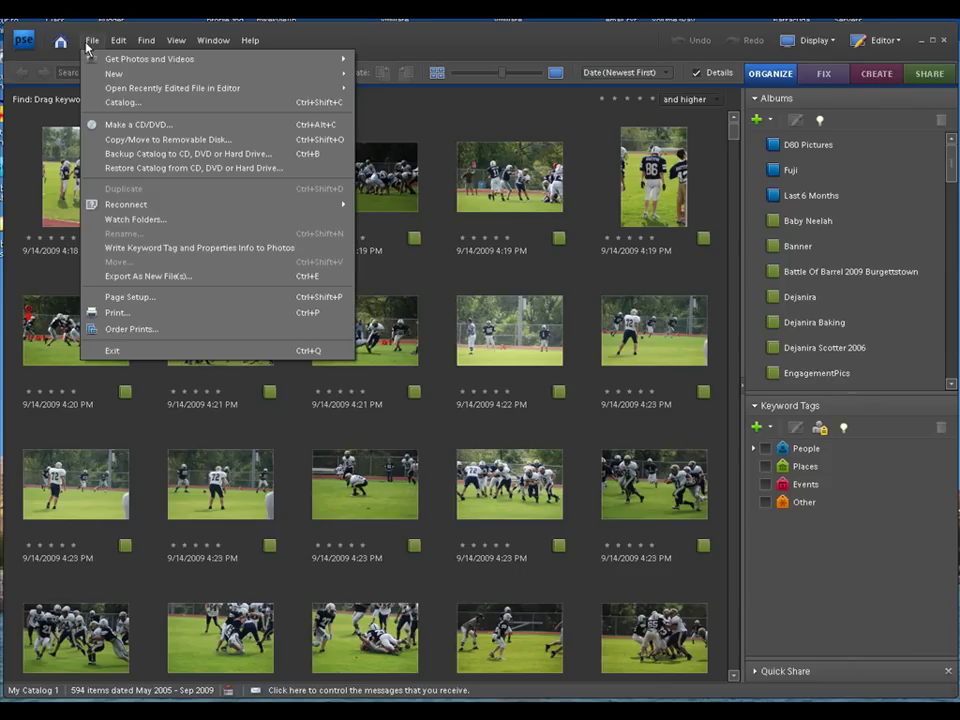
click(118, 103)
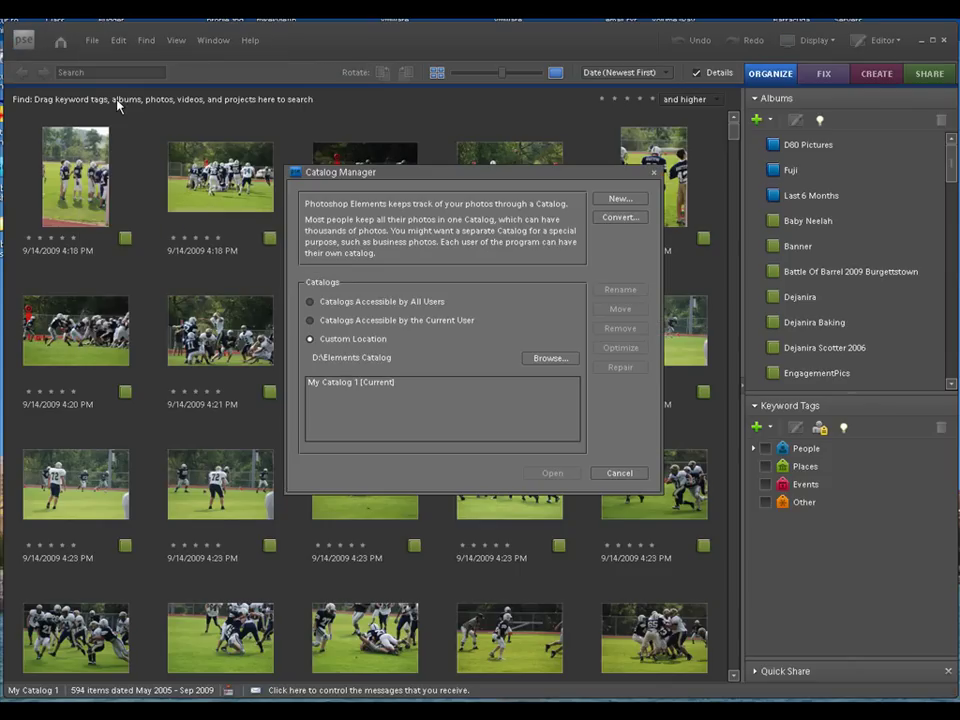
drag(428, 176, 380, 103)
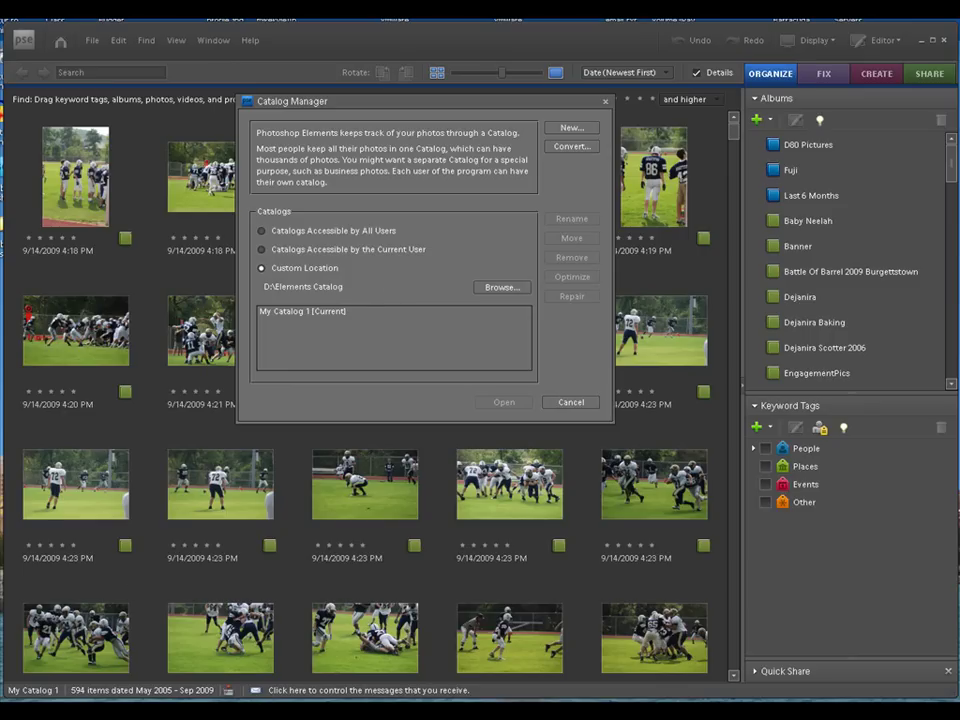
key(super)
Step: Browse My Computer to C:\Program Files\Adobe\Photoshop Elements 7.0, then close that window
click(30, 553)
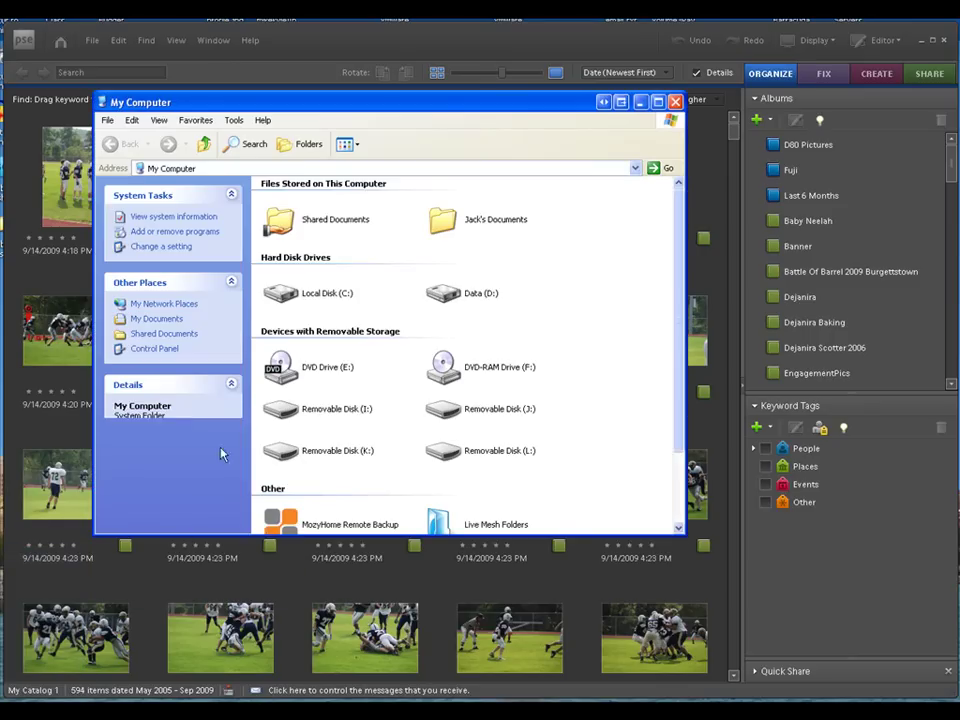
double_click(325, 296)
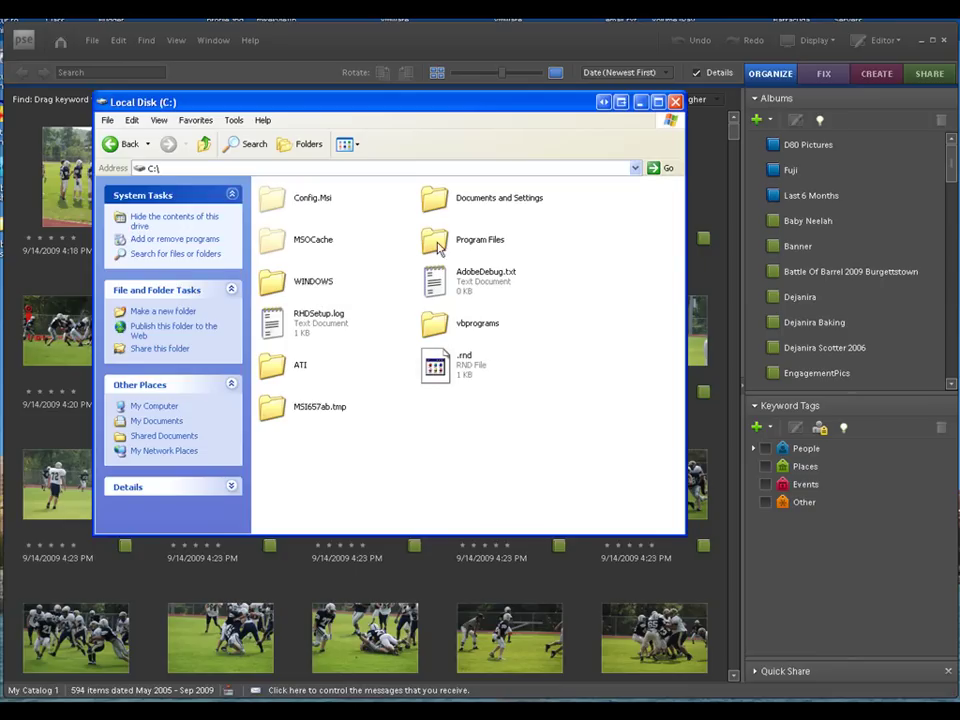
double_click(437, 244)
double_click(313, 199)
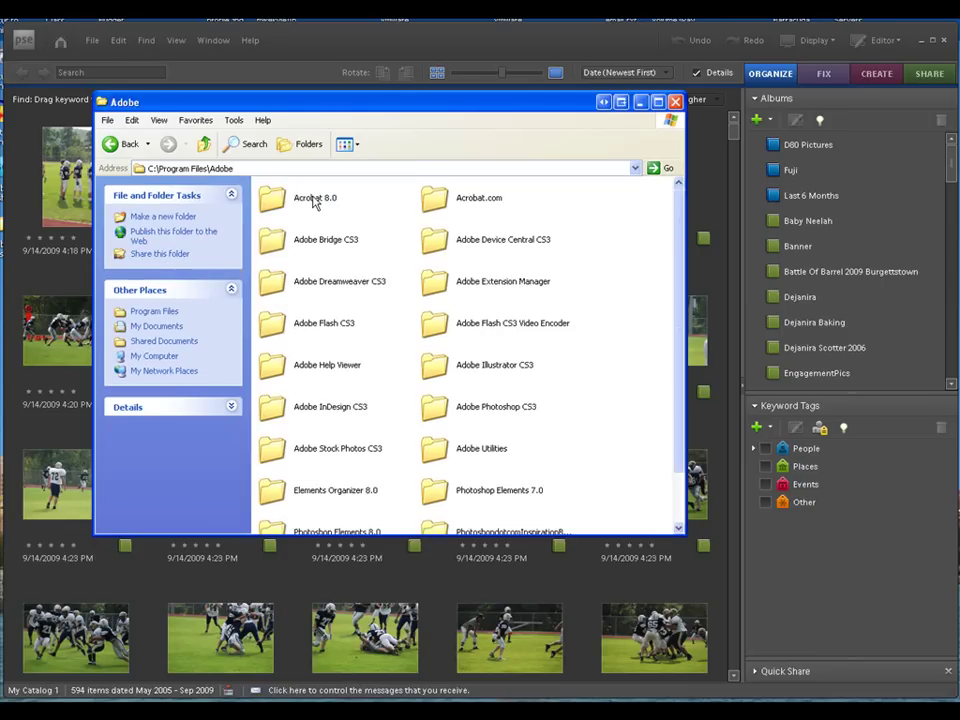
double_click(435, 489)
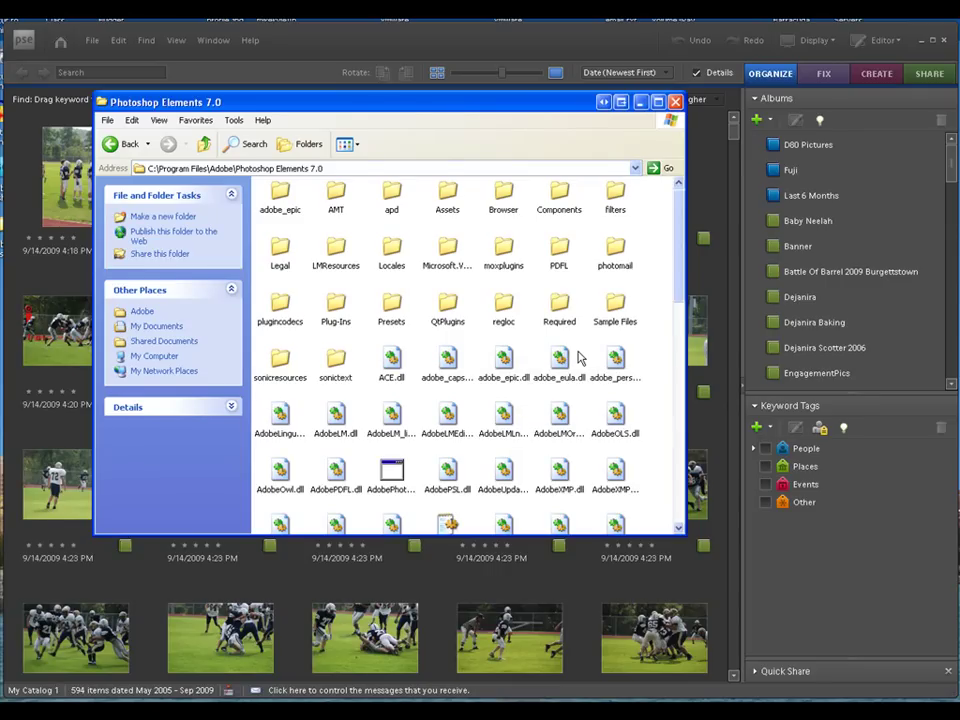
click(675, 102)
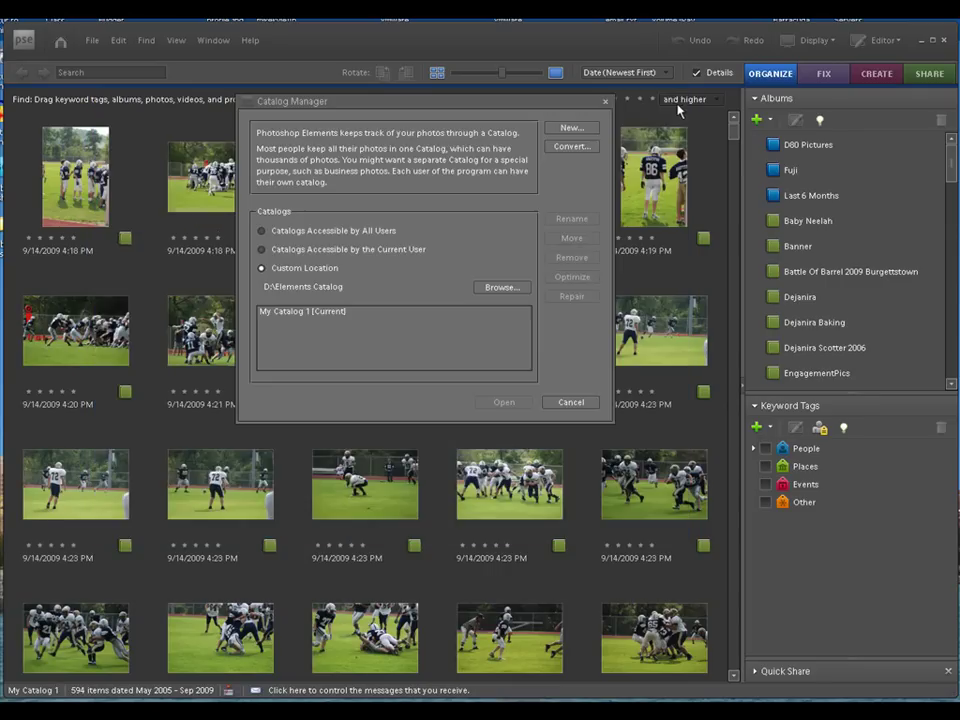
Step: Cancel the Browse For Folder dialog and select My Catalog 1 [Current] in the Catalog Manager
click(500, 287)
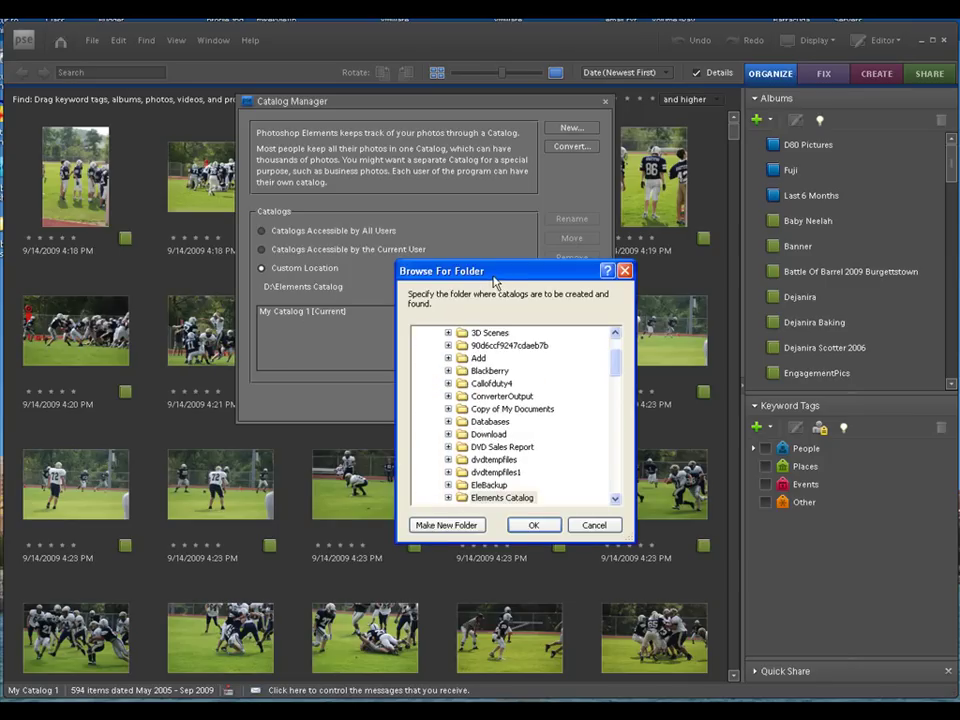
drag(490, 275, 413, 118)
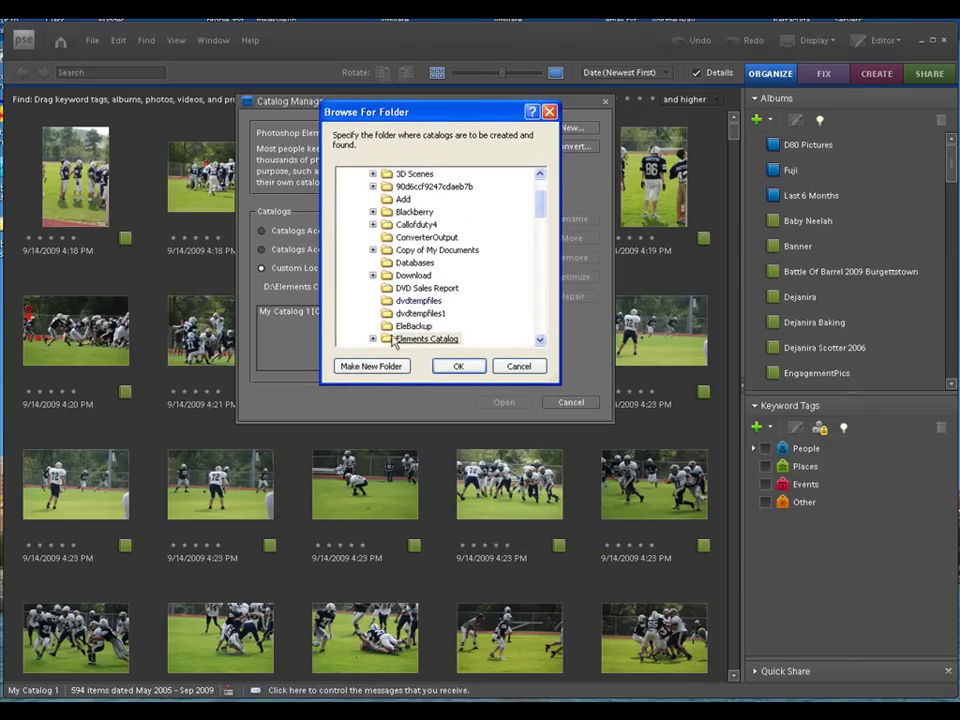
click(506, 370)
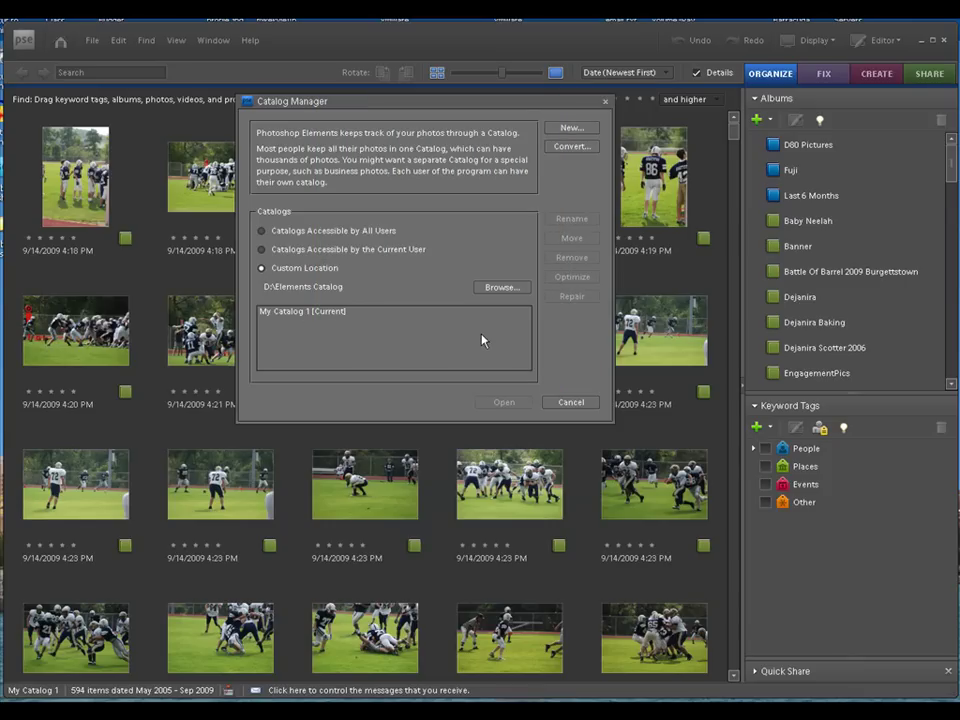
click(313, 316)
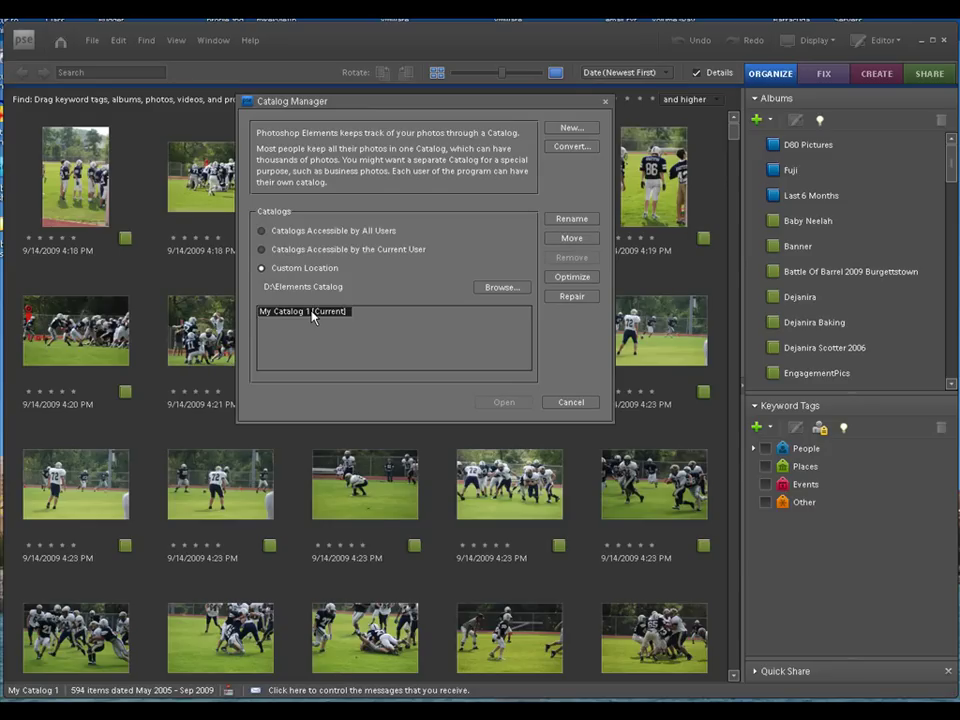
drag(489, 104, 446, 108)
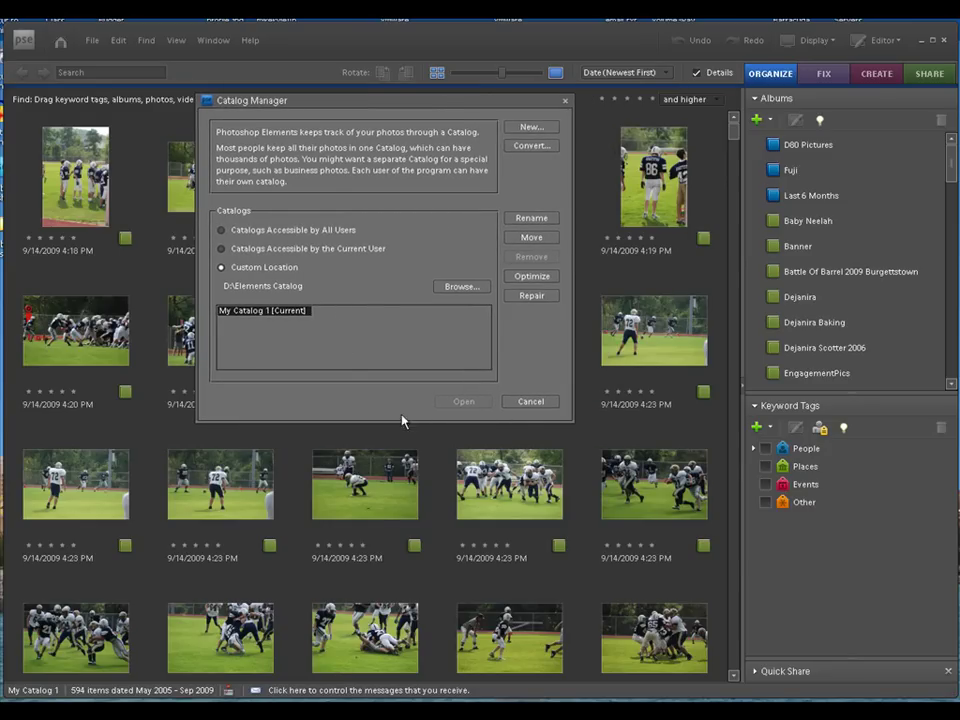
Step: Close the Catalog Manager without changes and move the thumbnail selection down one row
click(525, 402)
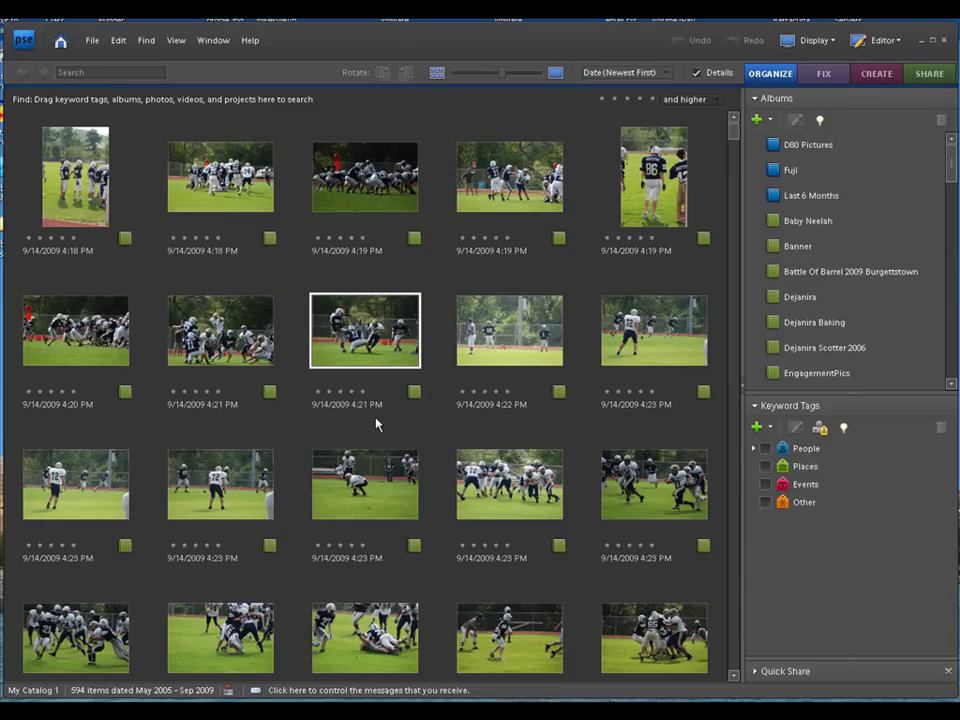
key(Down)
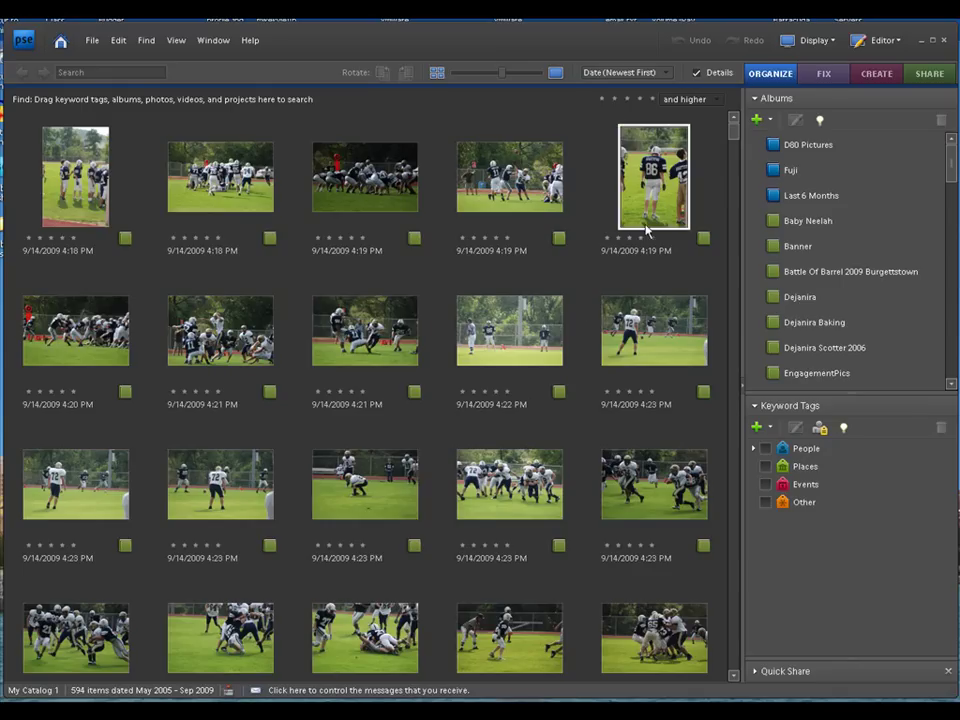
Step: From the Start menu, open My Computer and navigate to D:\Elements Catalog\My Catalog 1
key(super)
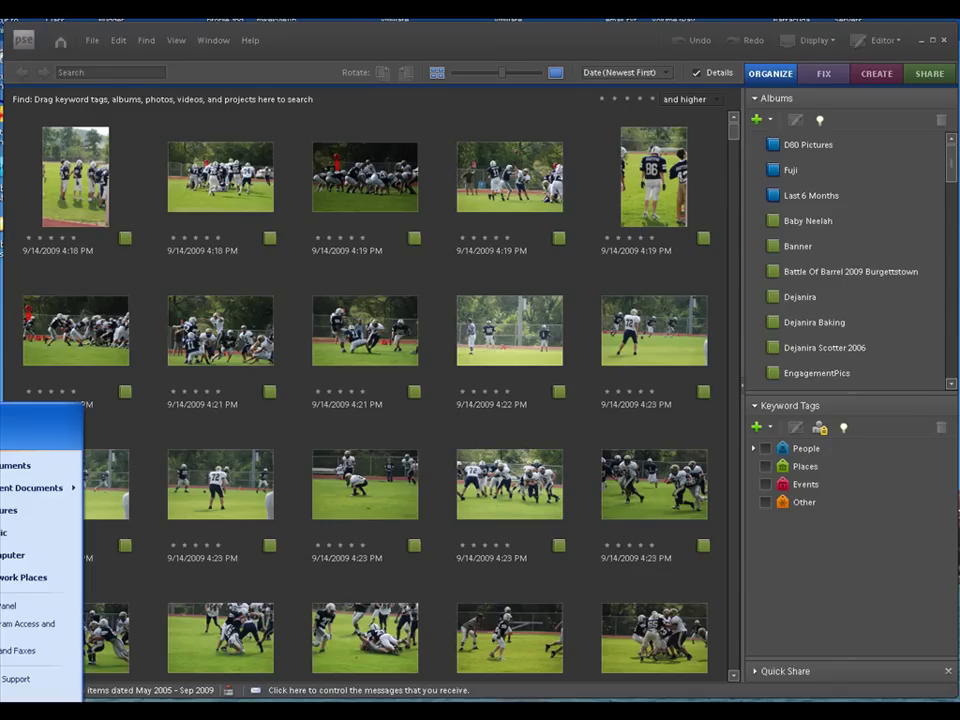
click(60, 555)
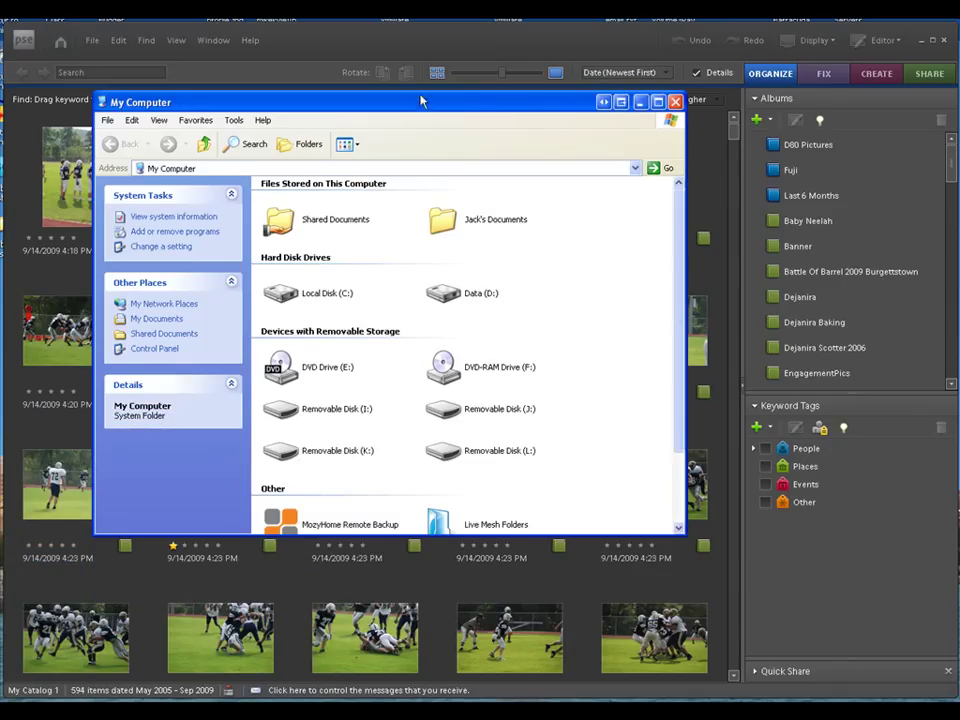
drag(417, 107, 415, 94)
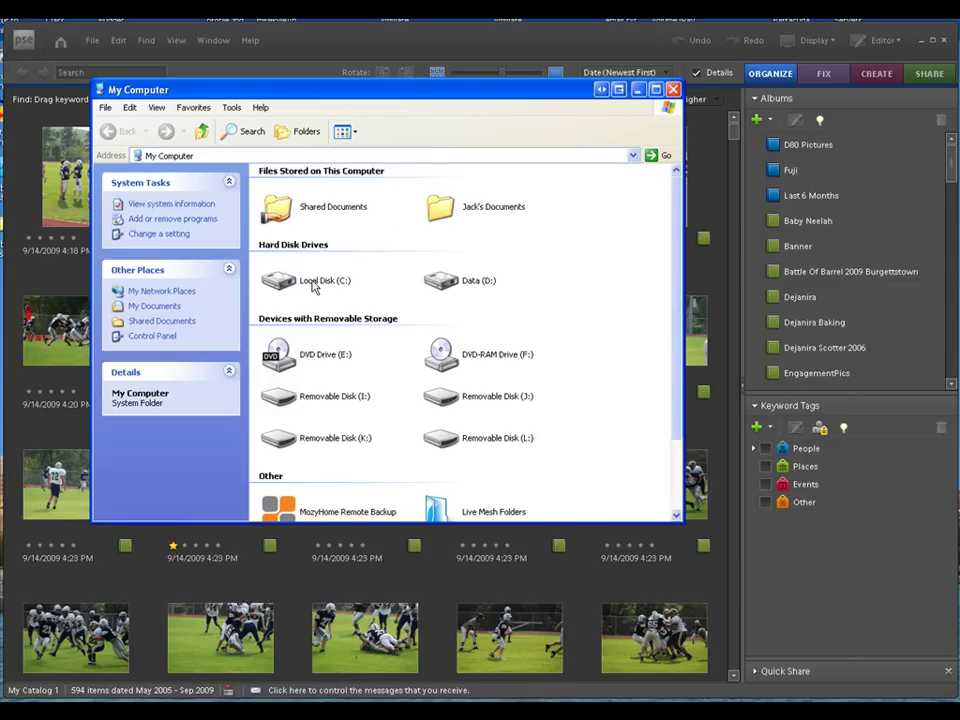
double_click(440, 280)
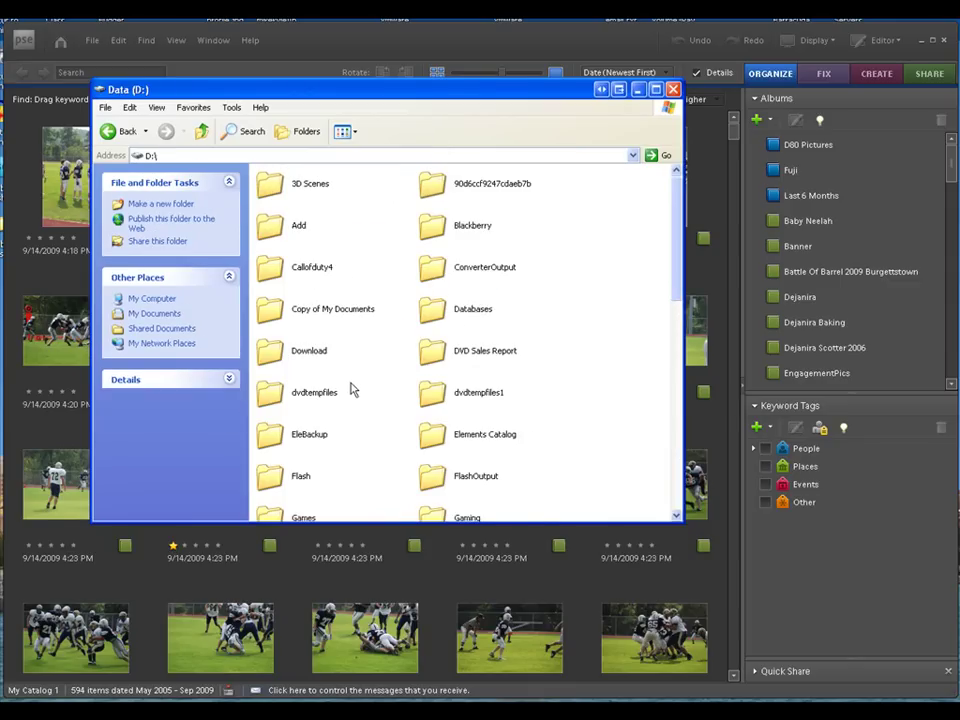
click(430, 433)
double_click(430, 433)
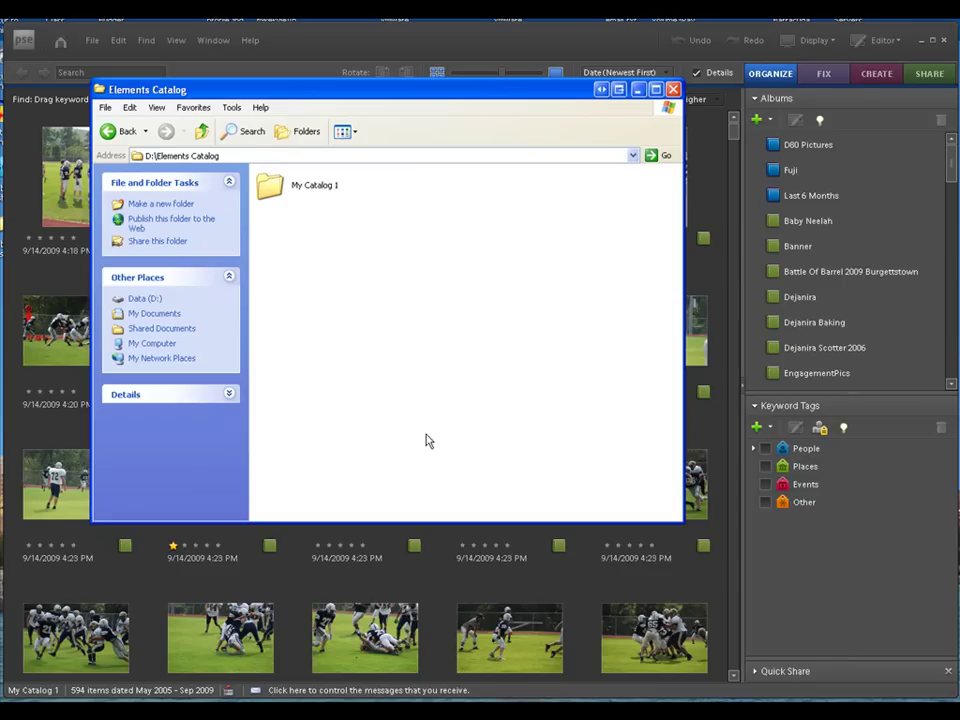
click(268, 192)
click(283, 253)
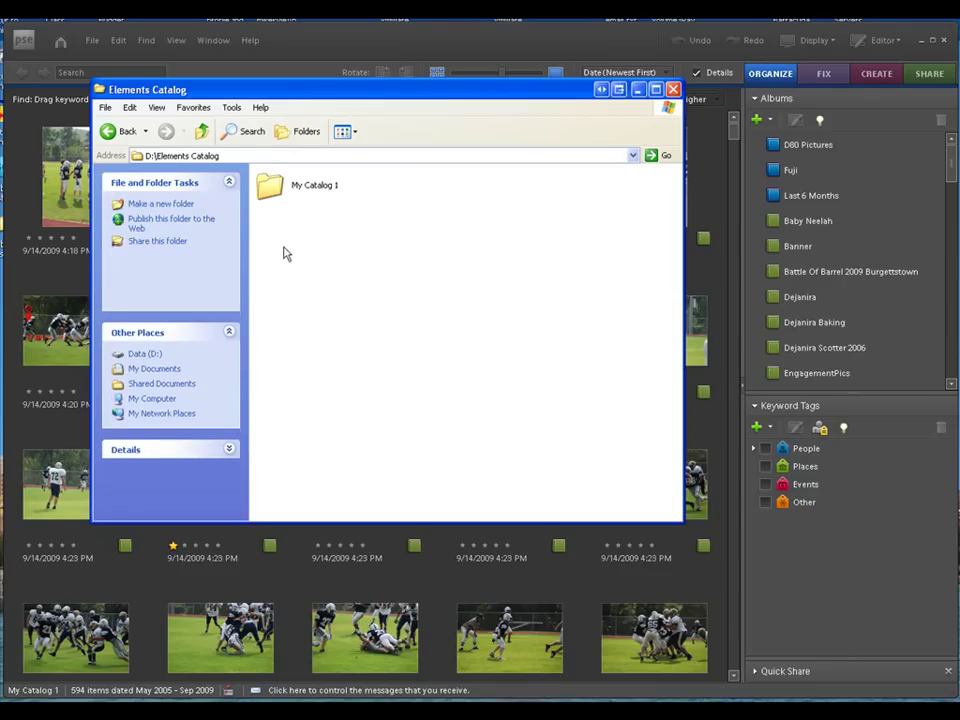
double_click(269, 190)
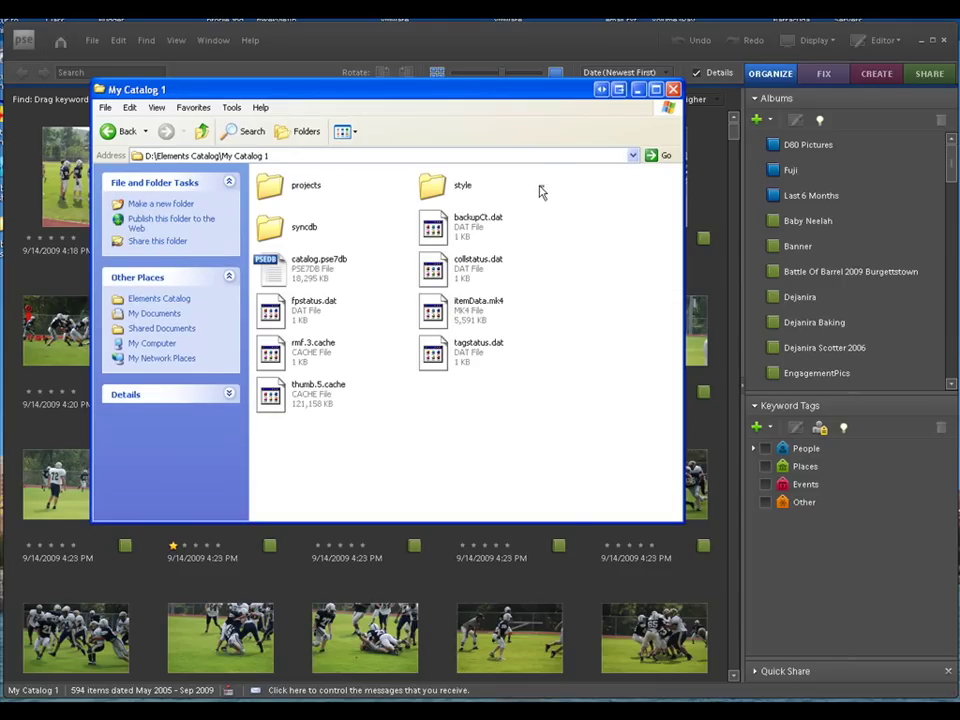
Step: Drag-select the My Catalog 1 files and folders, including catalog.pse7db, to show them, then clear the selection
drag(542, 188, 289, 403)
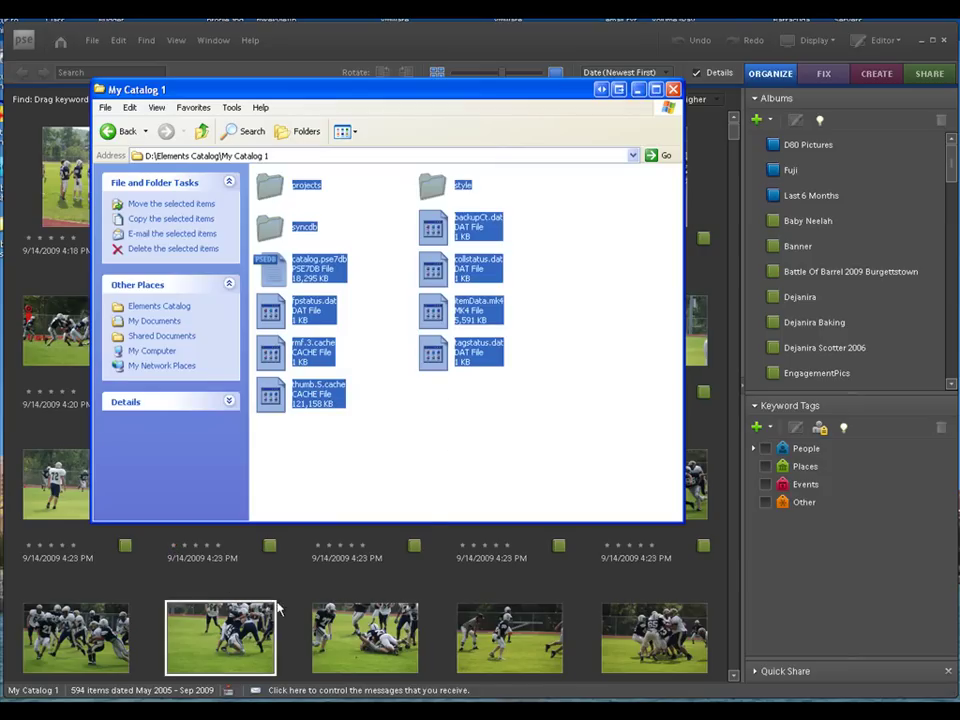
click(393, 465)
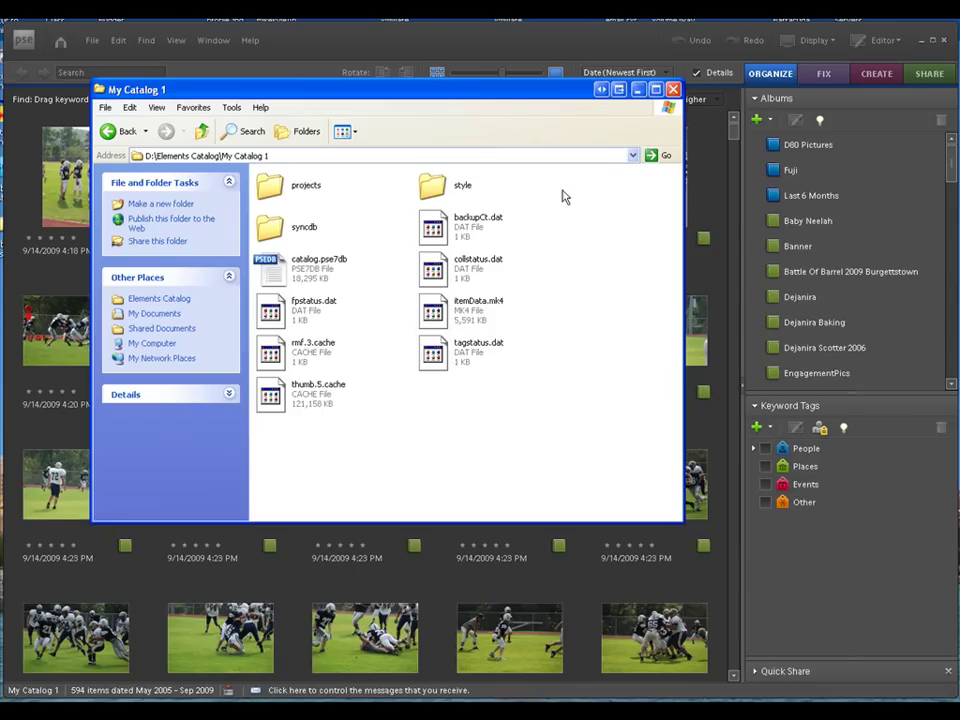
drag(552, 182, 253, 405)
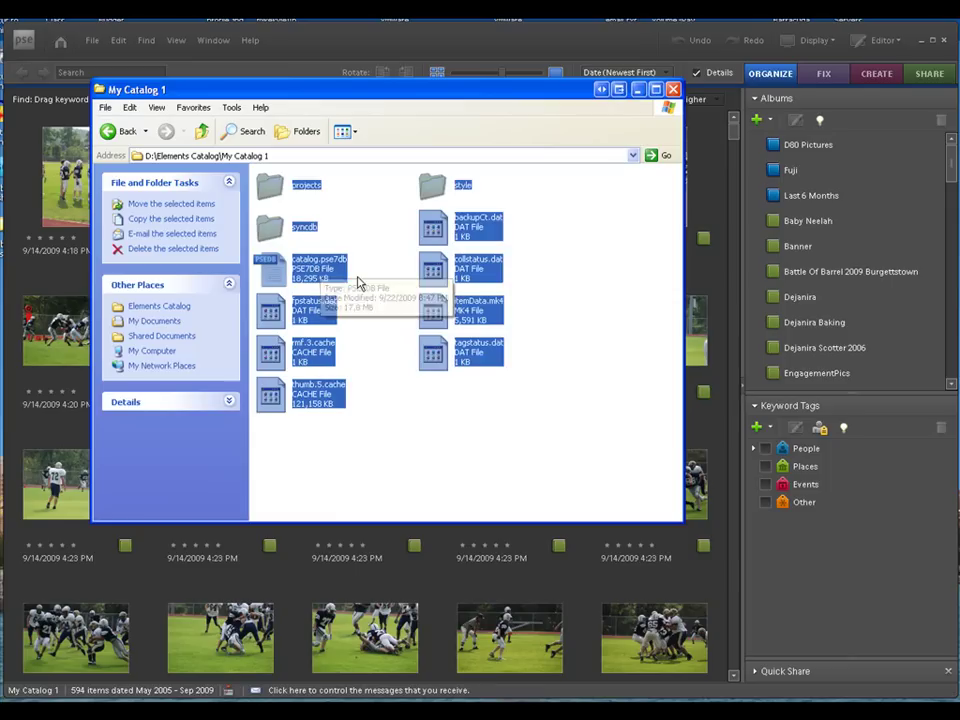
click(342, 279)
click(386, 301)
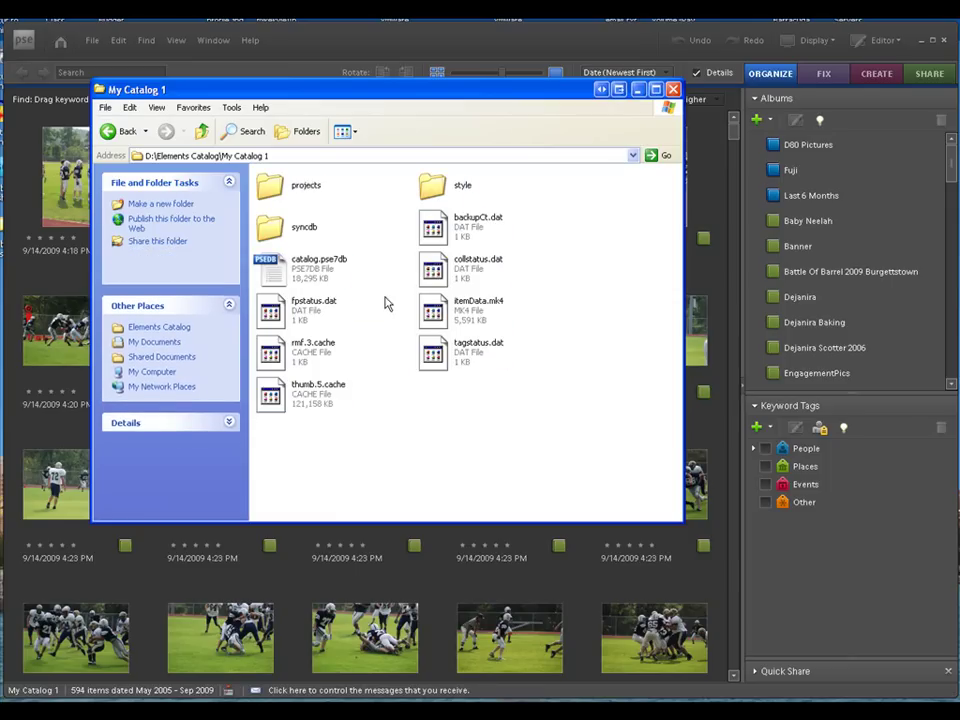
drag(561, 177, 350, 435)
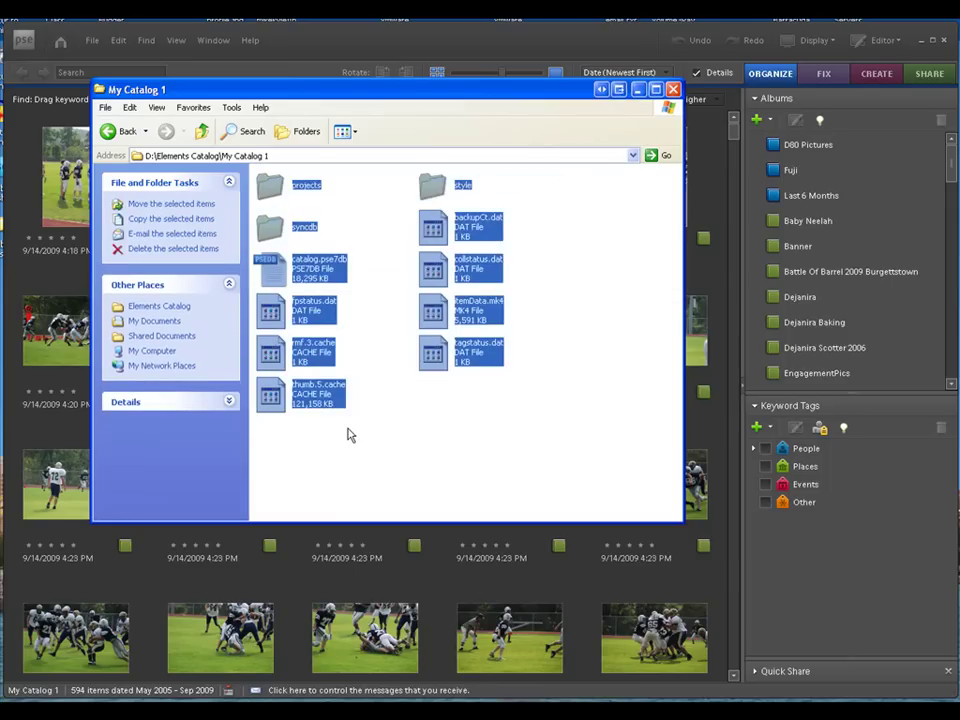
click(350, 435)
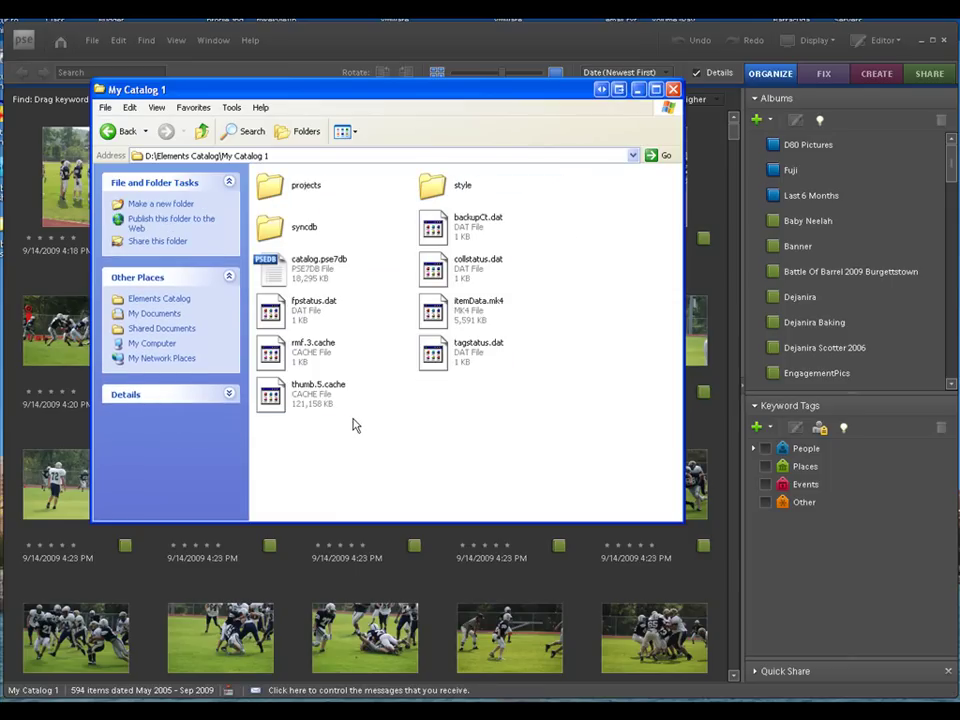
Step: Go up to D:\Elements Catalog and copy the My Catalog 1 folder
click(205, 133)
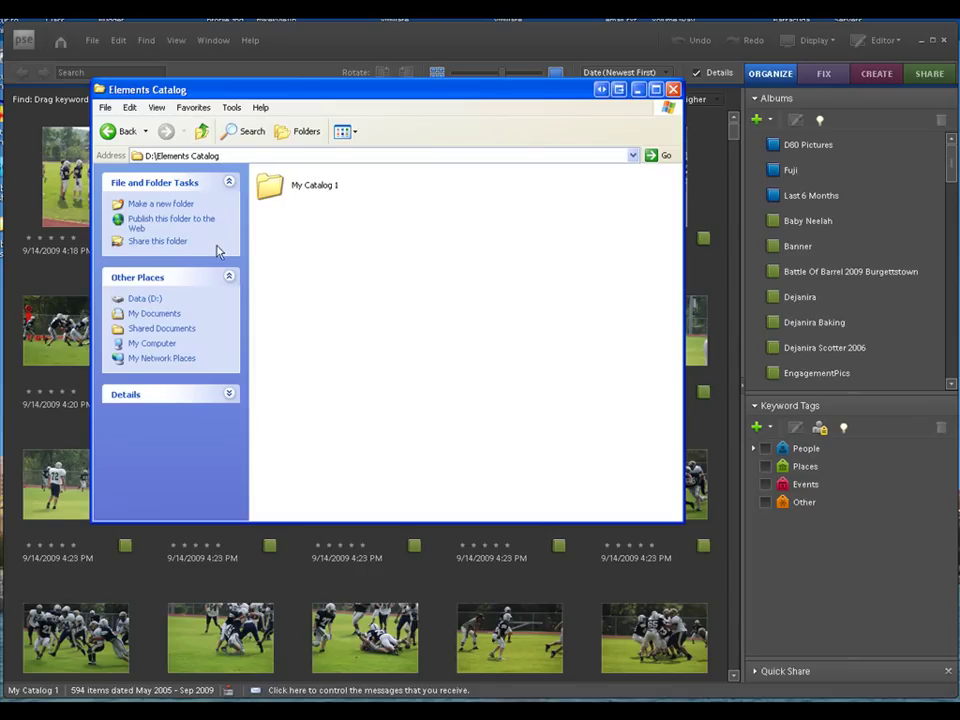
click(268, 190)
right_click(268, 190)
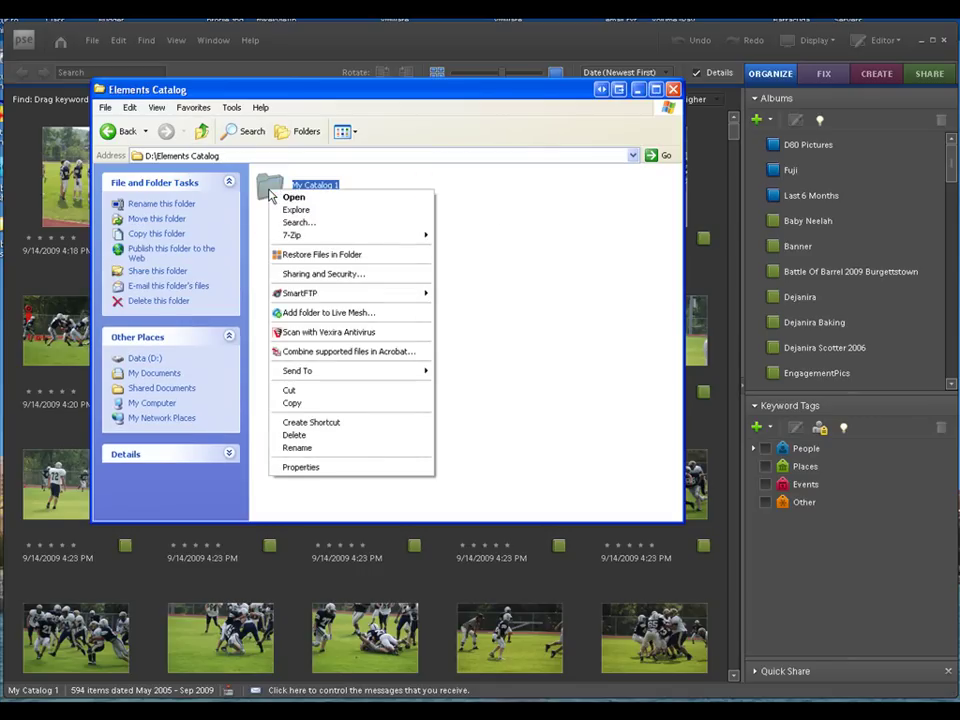
click(285, 404)
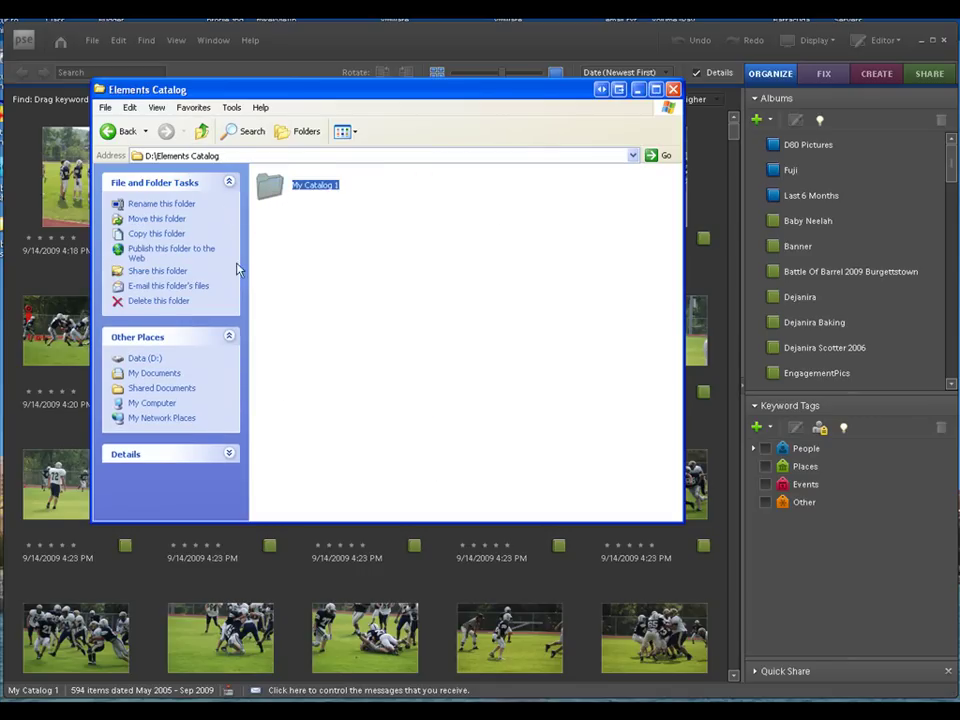
Step: Create a new folder named Elements8Catalog at the root of drive D
click(202, 133)
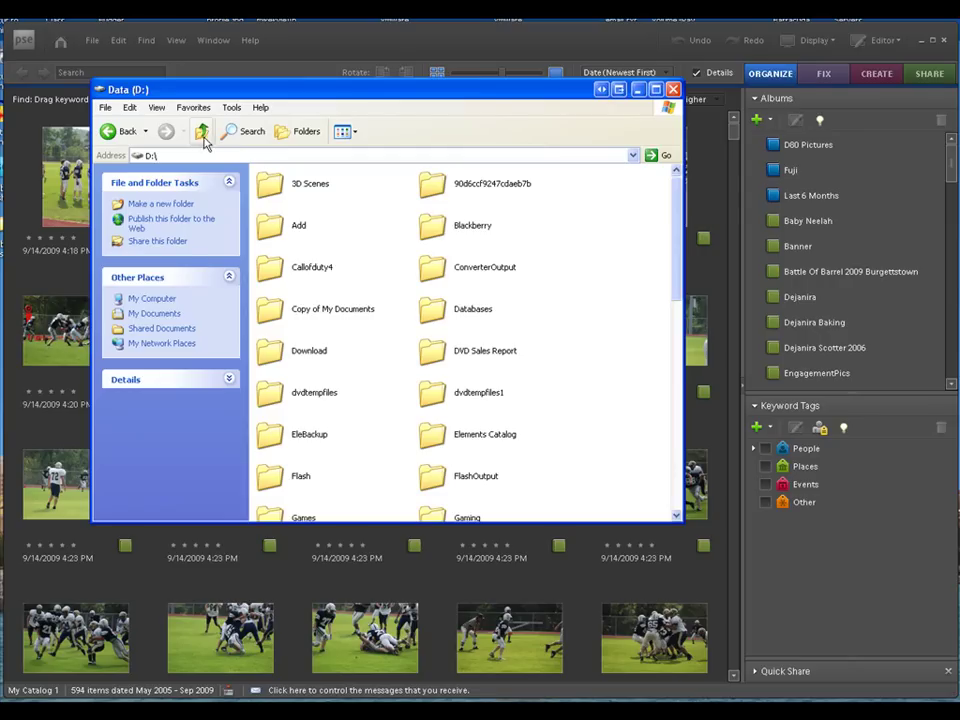
right_click(562, 290)
mouse_move(600, 432)
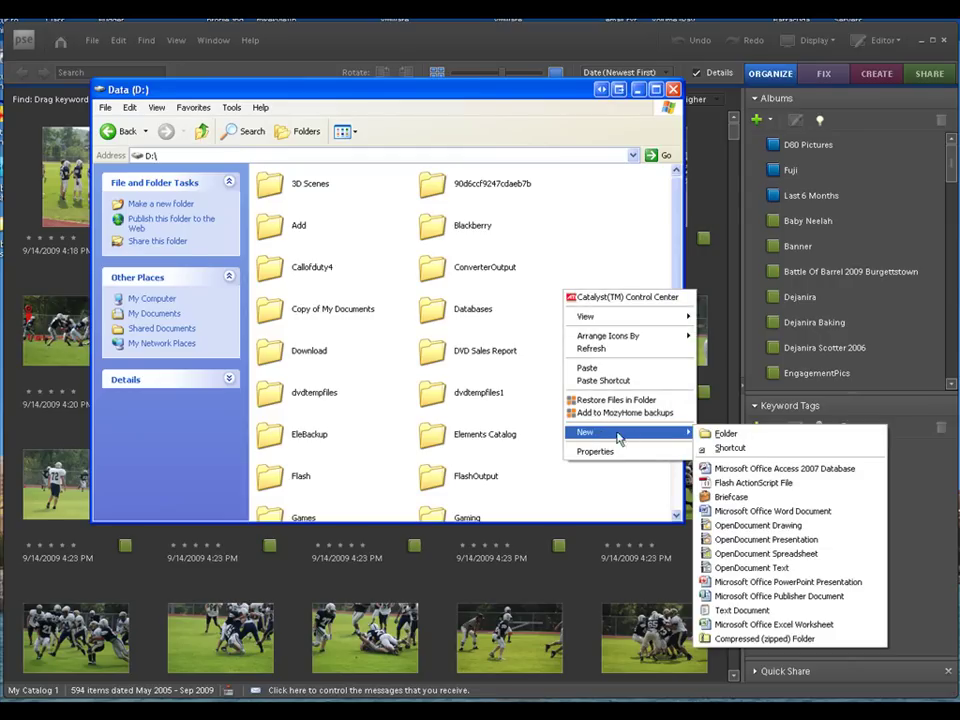
click(703, 432)
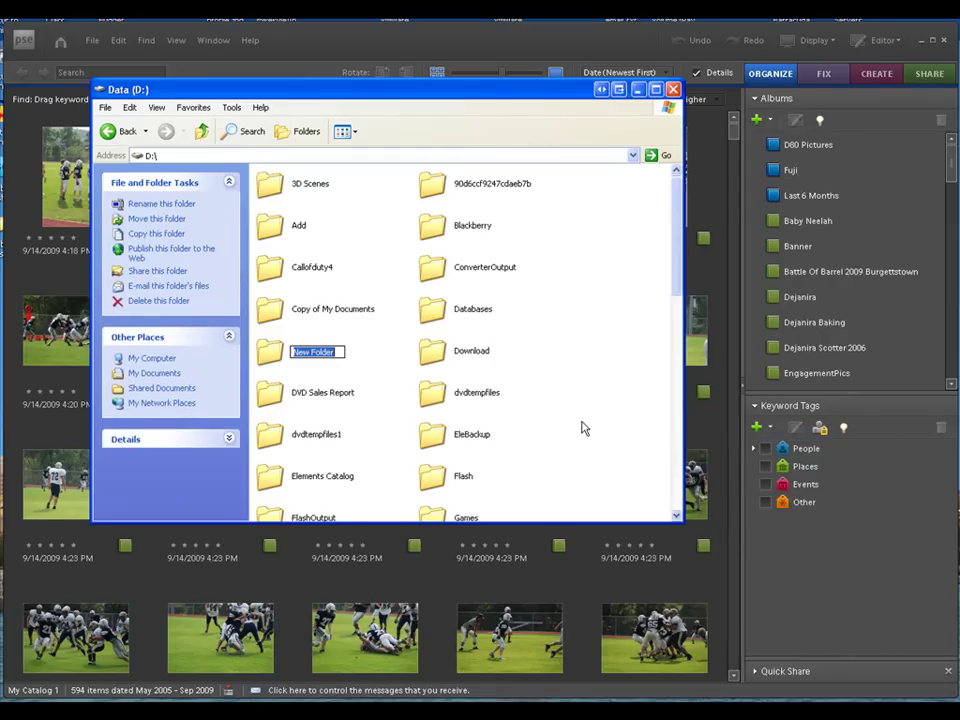
text(Elements8Catalog)
key(Return)
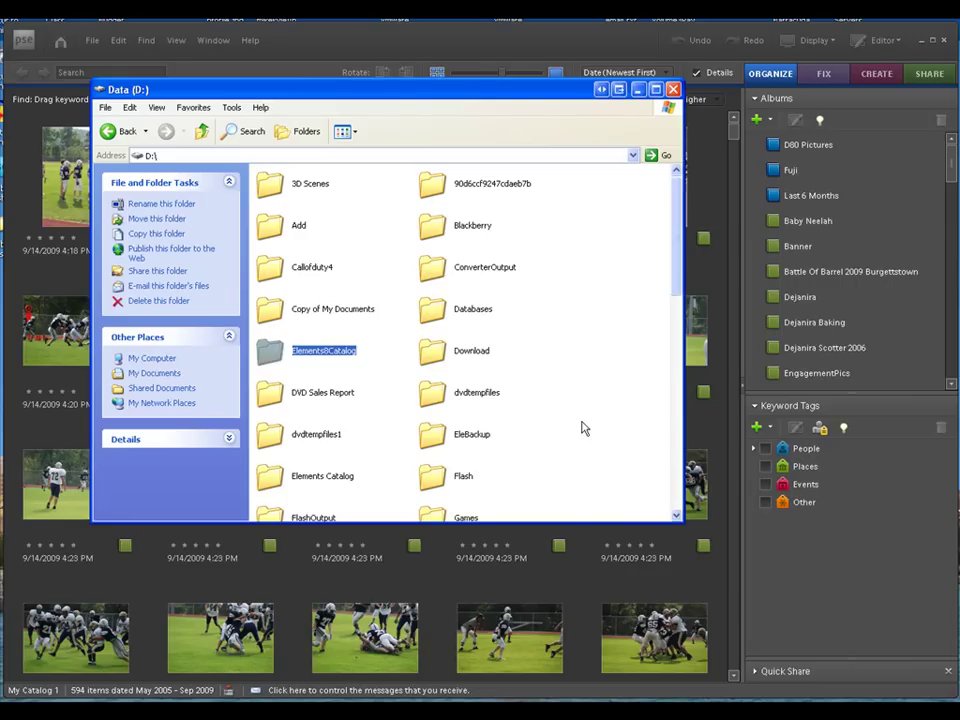
Step: Paste the copied My Catalog 1 folder into D:\Elements8Catalog and deselect it
right_click(342, 357)
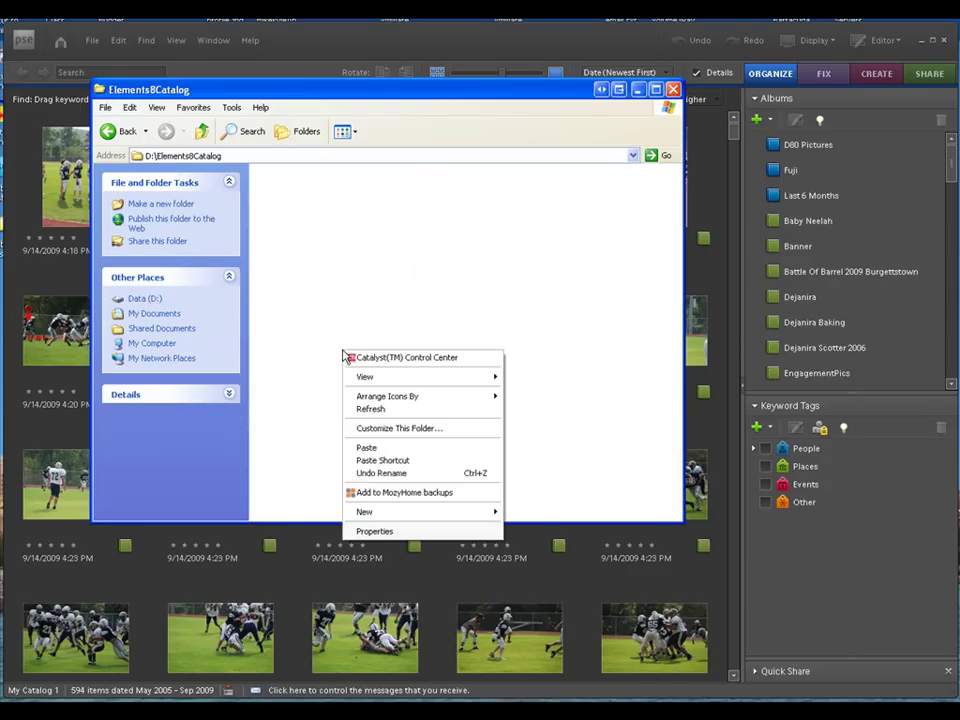
click(352, 443)
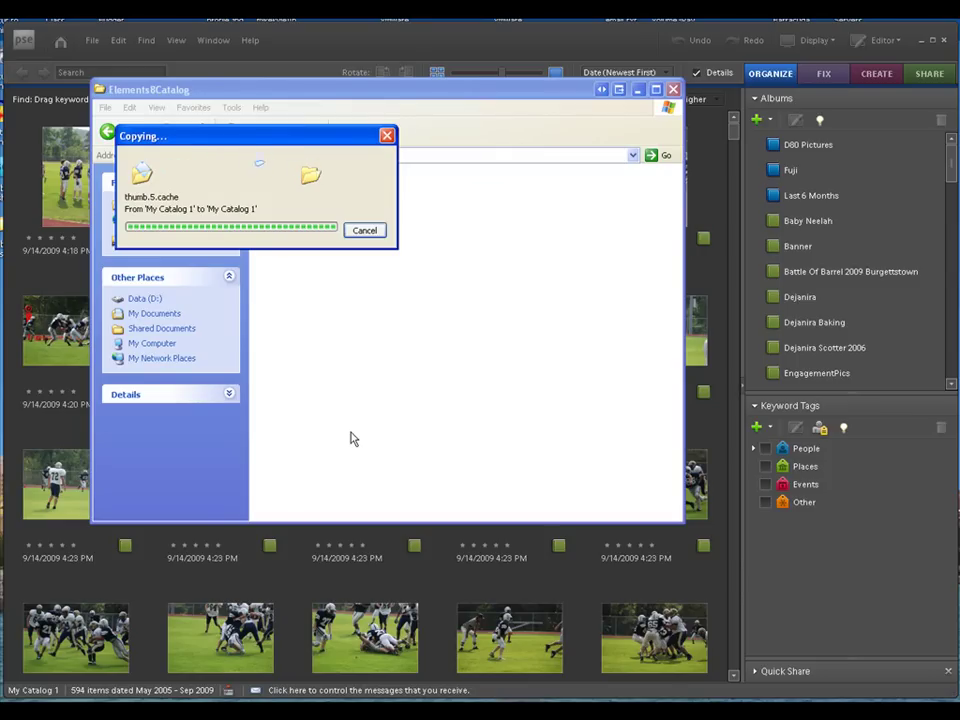
click(350, 438)
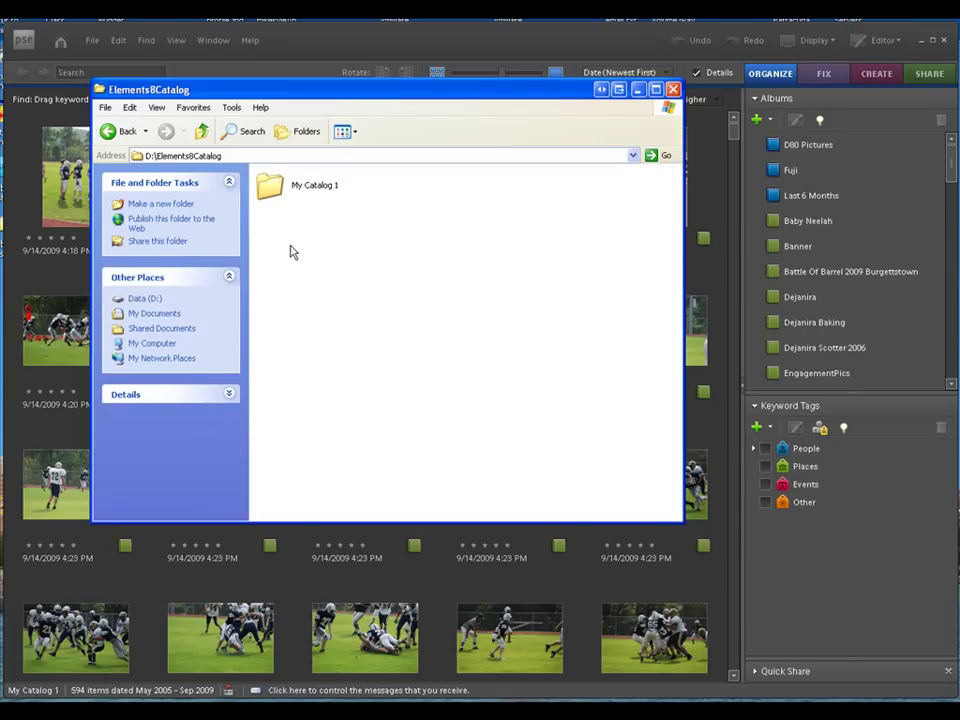
Step: Move the Elements8Catalog Explorer window slightly right and down
drag(343, 96, 370, 119)
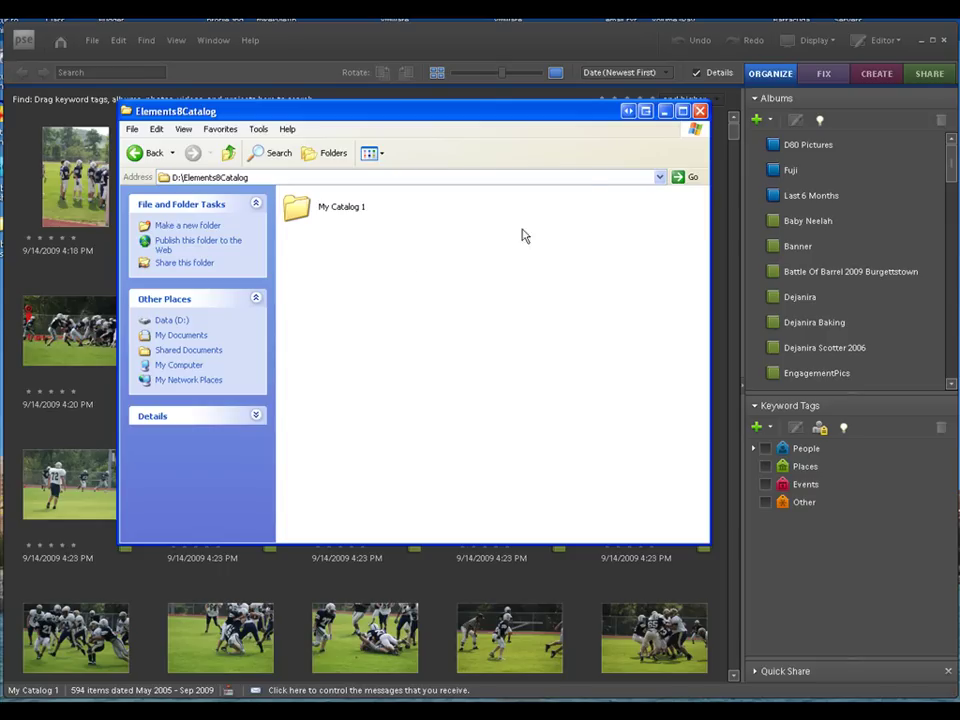
click(699, 112)
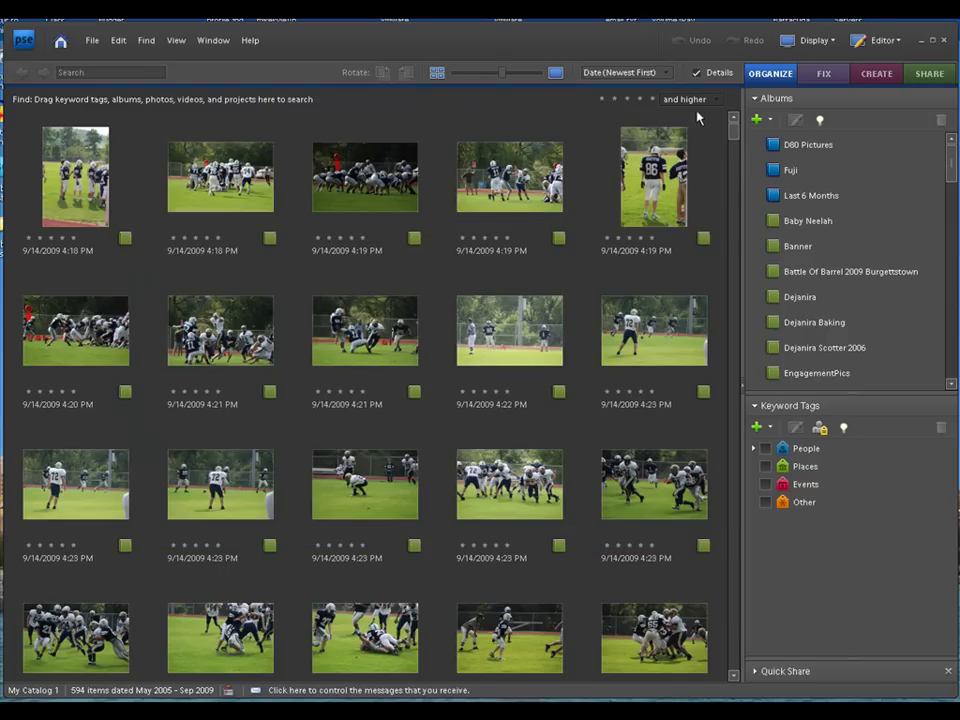